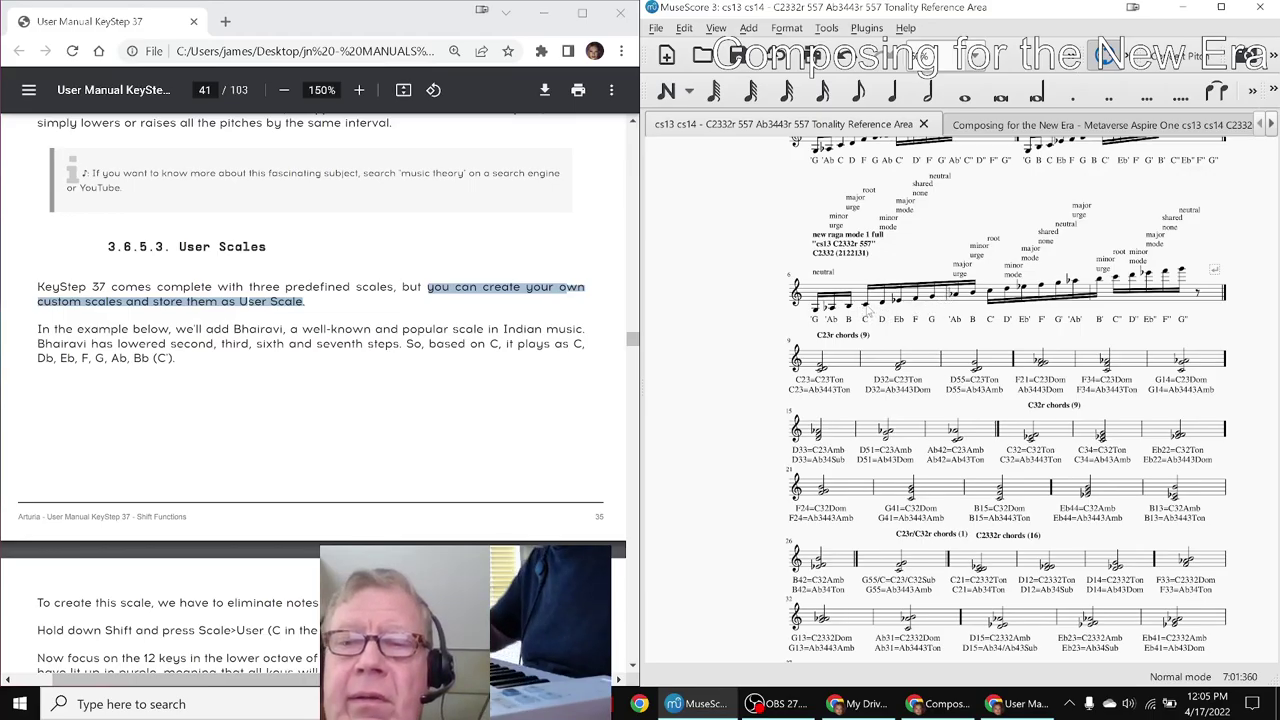
Step through the raga scale from the A♭4 note in measure 8 to C5, then deselect
{"action": "left_click", "coordinate": [868, 312]}
{"action": "key", "text": "Right"}
{"action": "key", "text": "Right"}
{"action": "key", "text": "Right"}
{"action": "key", "text": "Right"}
{"action": "key", "text": "Right"}
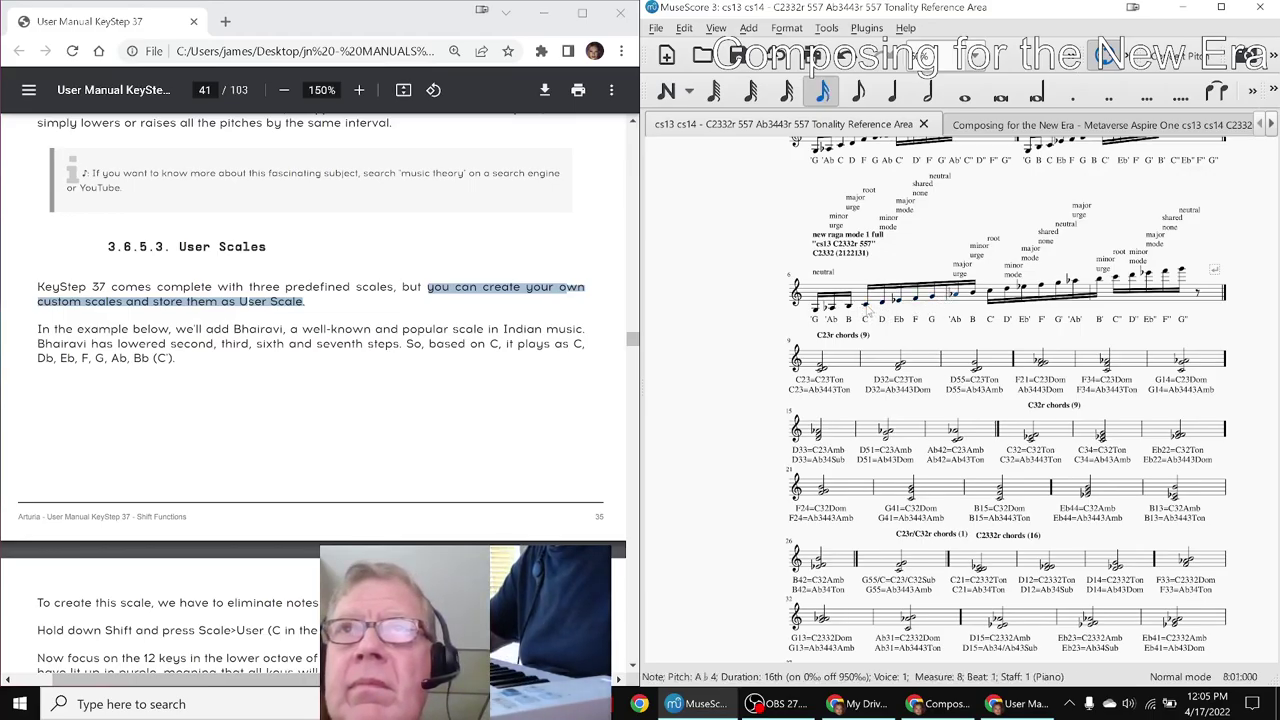
{"action": "key", "text": "Right"}
{"action": "key", "text": "Right"}
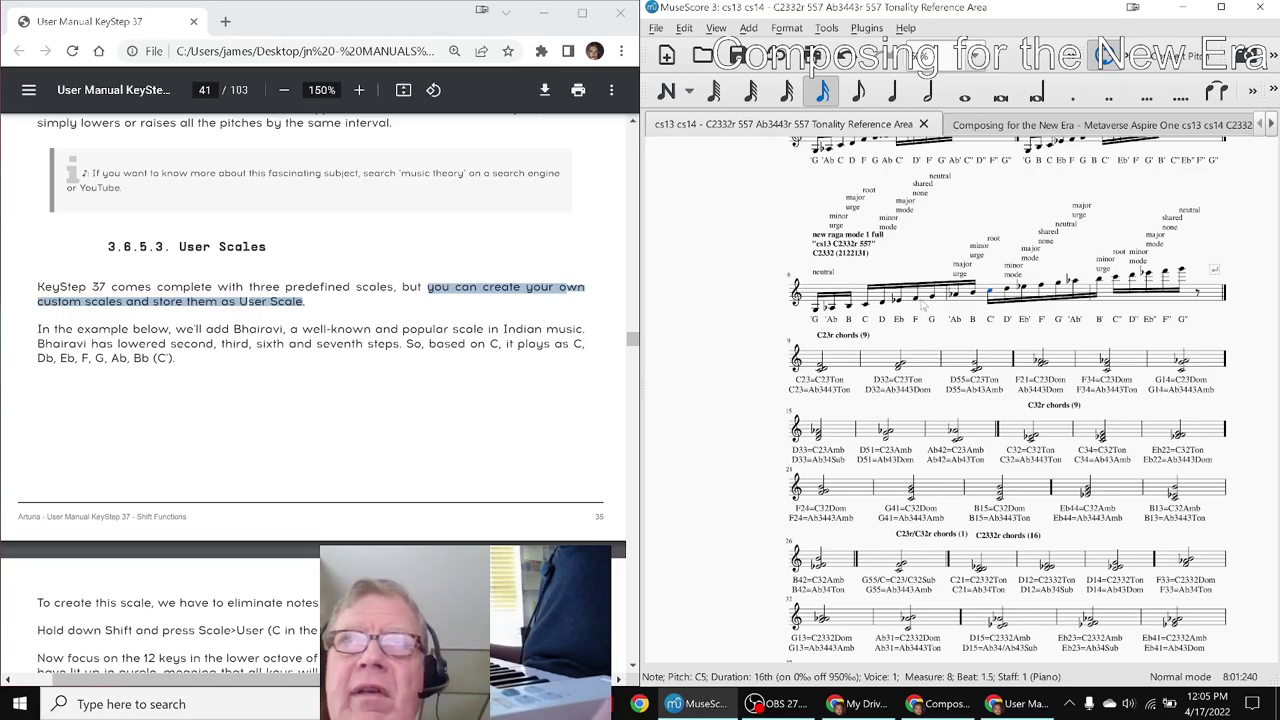
{"action": "key", "text": "Escape"}
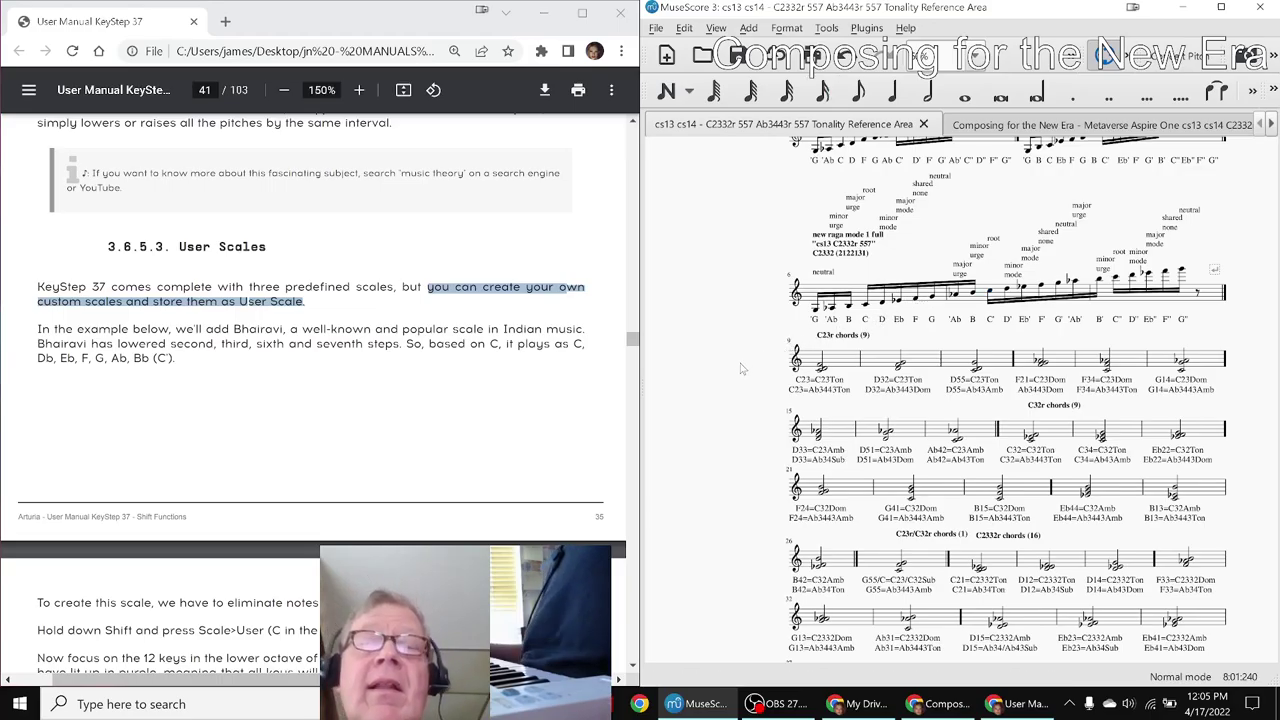
Check the OBS window, minimize it, and bring up the Napkin Diagram notes spreadsheet
{"action": "left_click", "coordinate": [795, 706]}
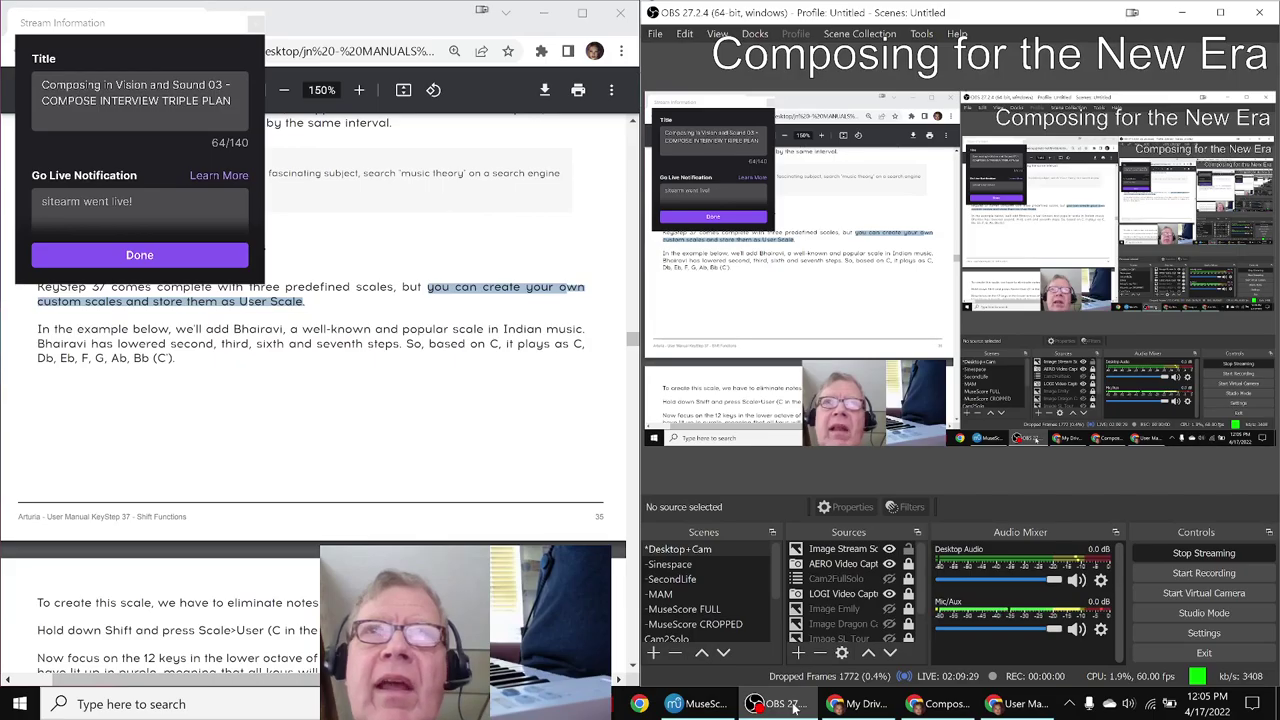
{"action": "left_click", "coordinate": [795, 707]}
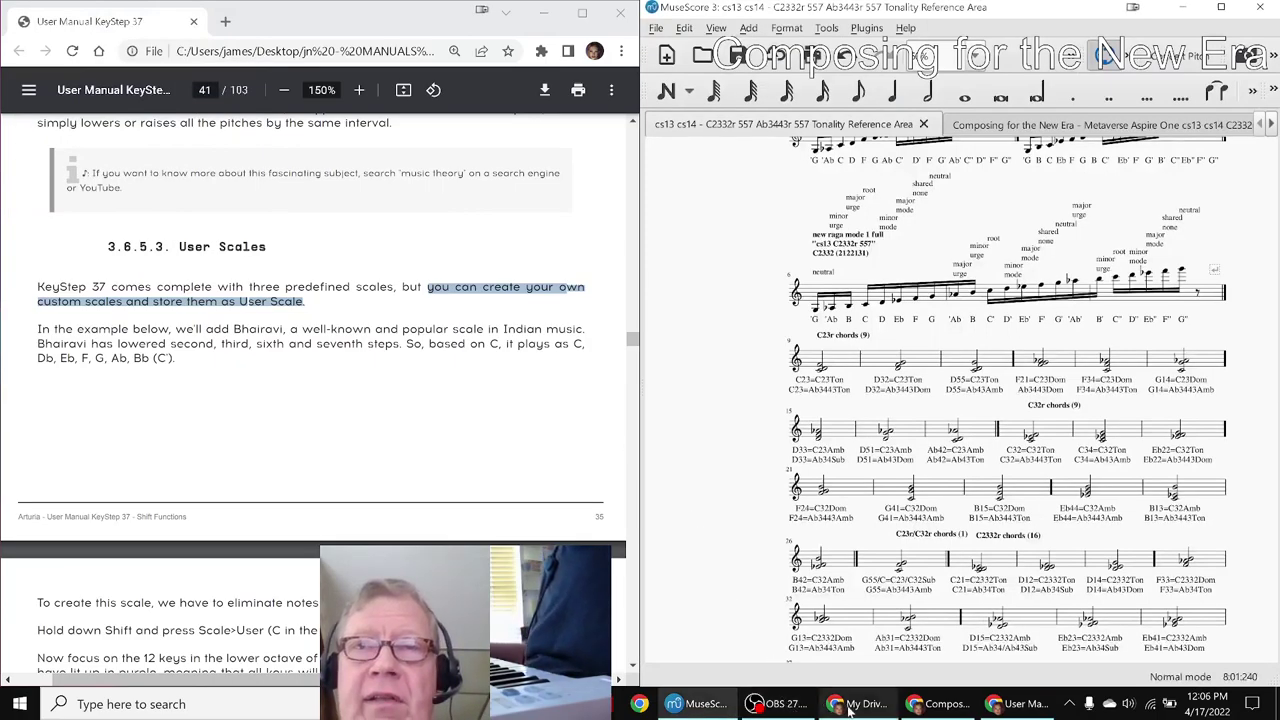
{"action": "left_click", "coordinate": [940, 704]}
{"action": "scroll", "coordinate": [451, 311], "scroll_direction": "up", "scroll_amount": 2}
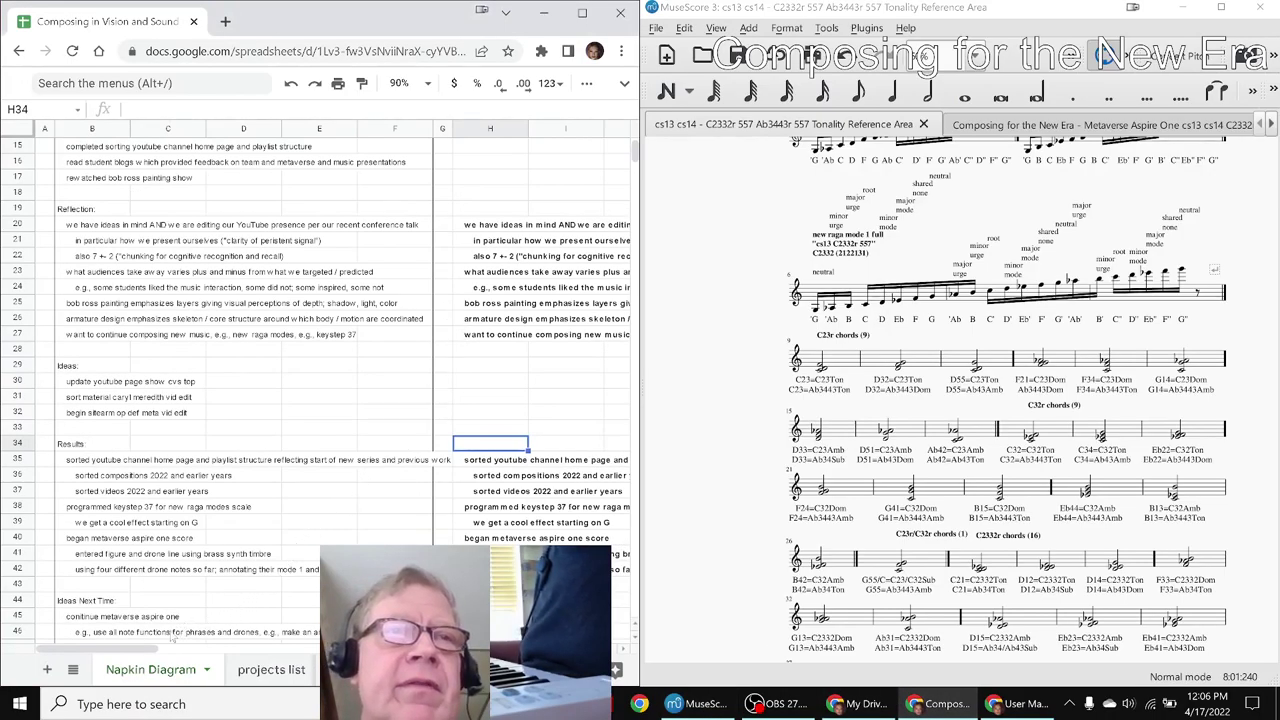
{"action": "left_click_drag", "start_coordinate": [155, 655], "coordinate": [214, 651]}
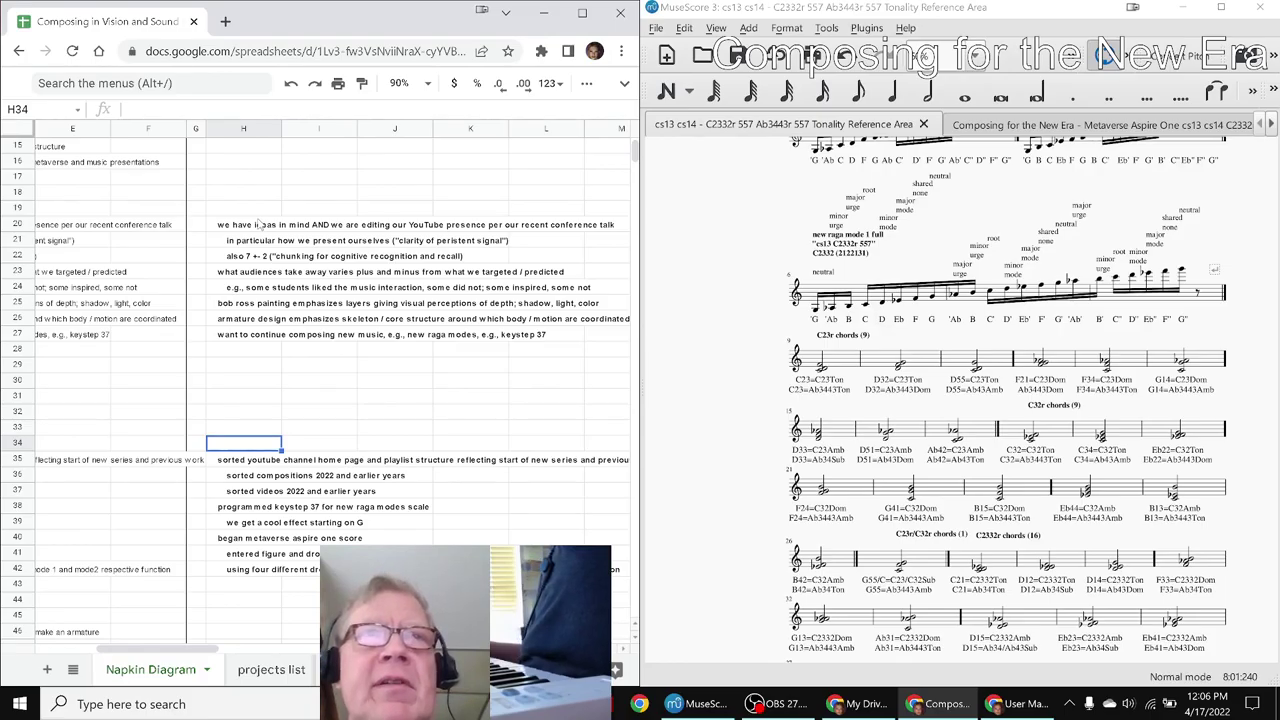
{"action": "left_click", "coordinate": [858, 704]}
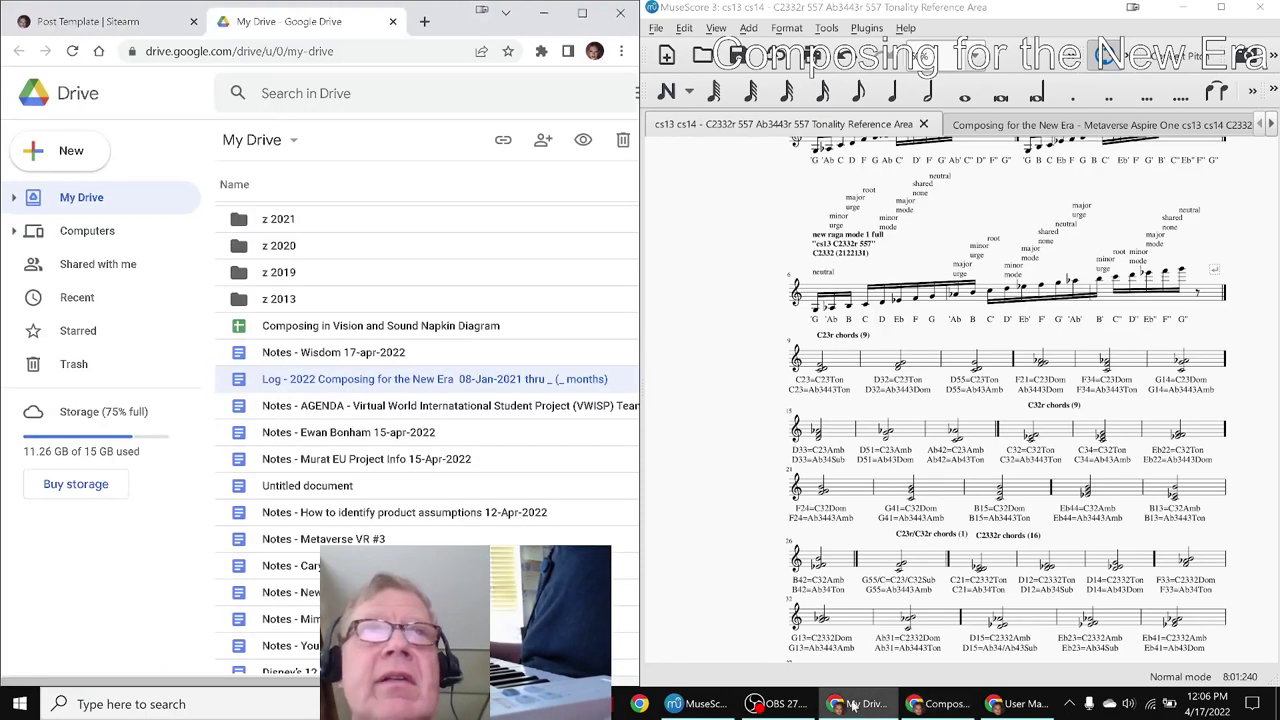
Open the Sitearm YouTube channel from the post template page in its own maximized window
{"action": "left_click", "coordinate": [108, 22]}
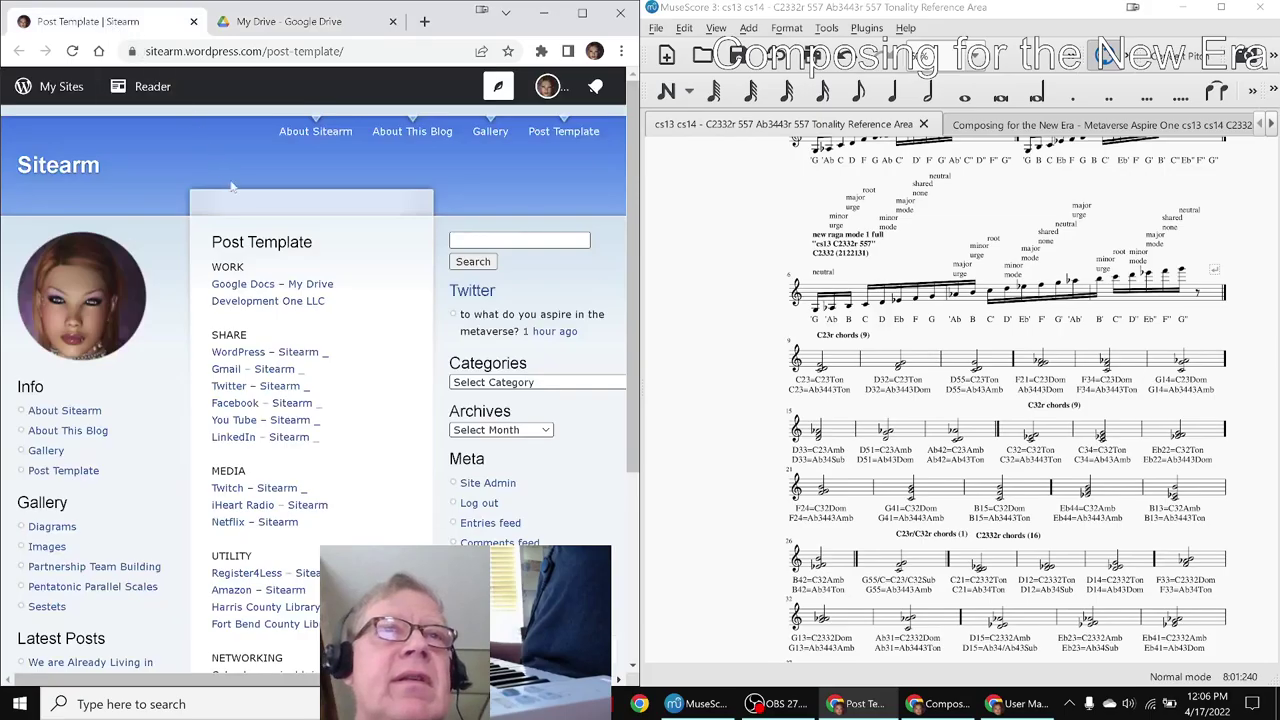
{"action": "left_click", "coordinate": [280, 421]}
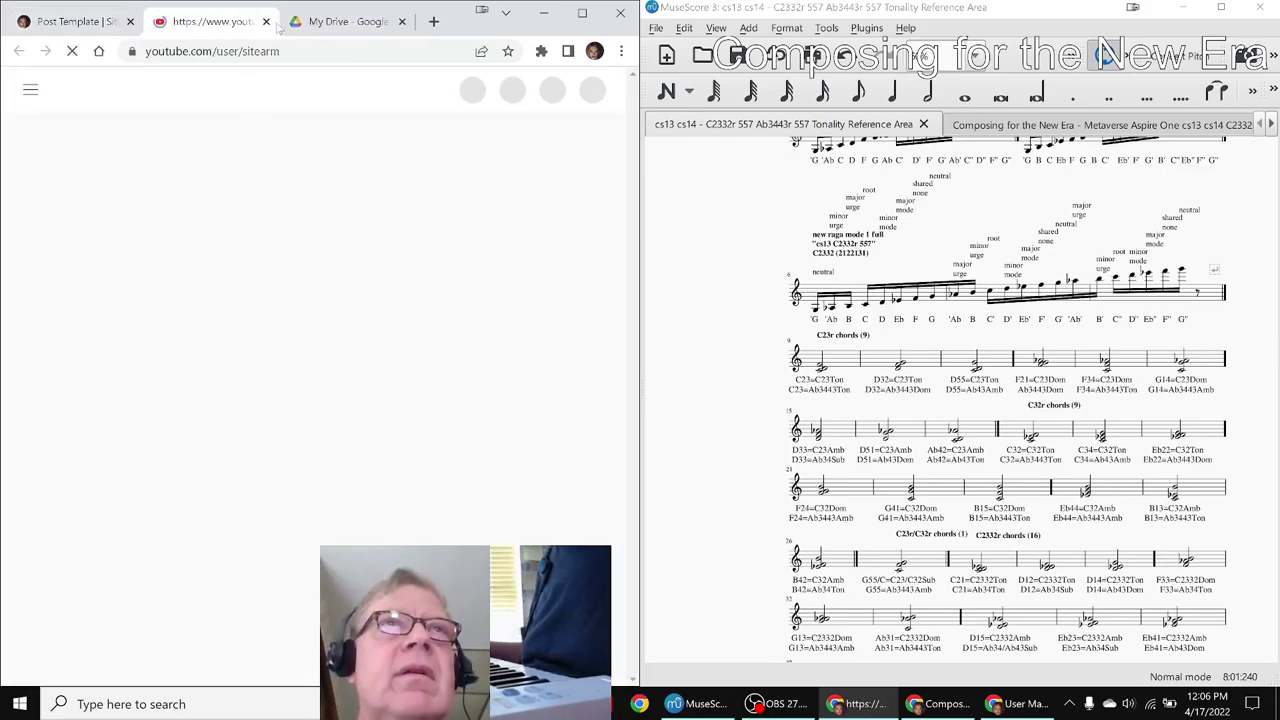
{"action": "left_click_drag", "start_coordinate": [255, 21], "coordinate": [110, 67]}
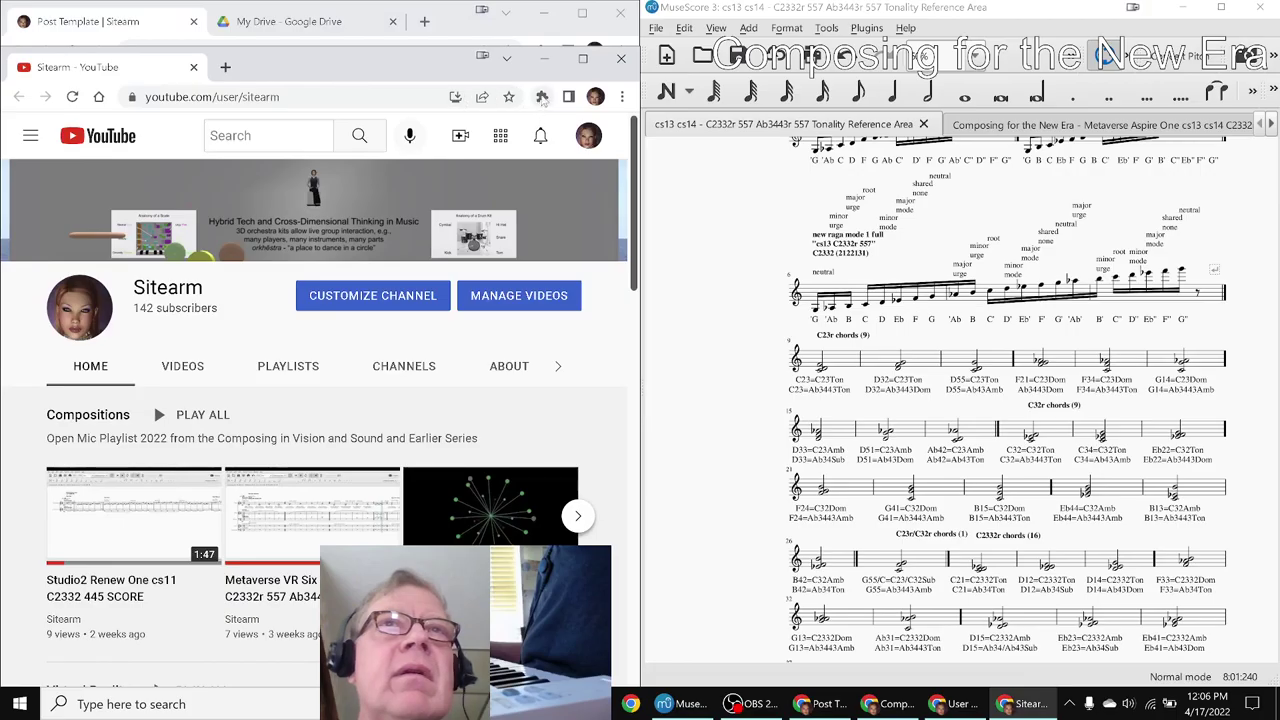
{"action": "left_click", "coordinate": [582, 58]}
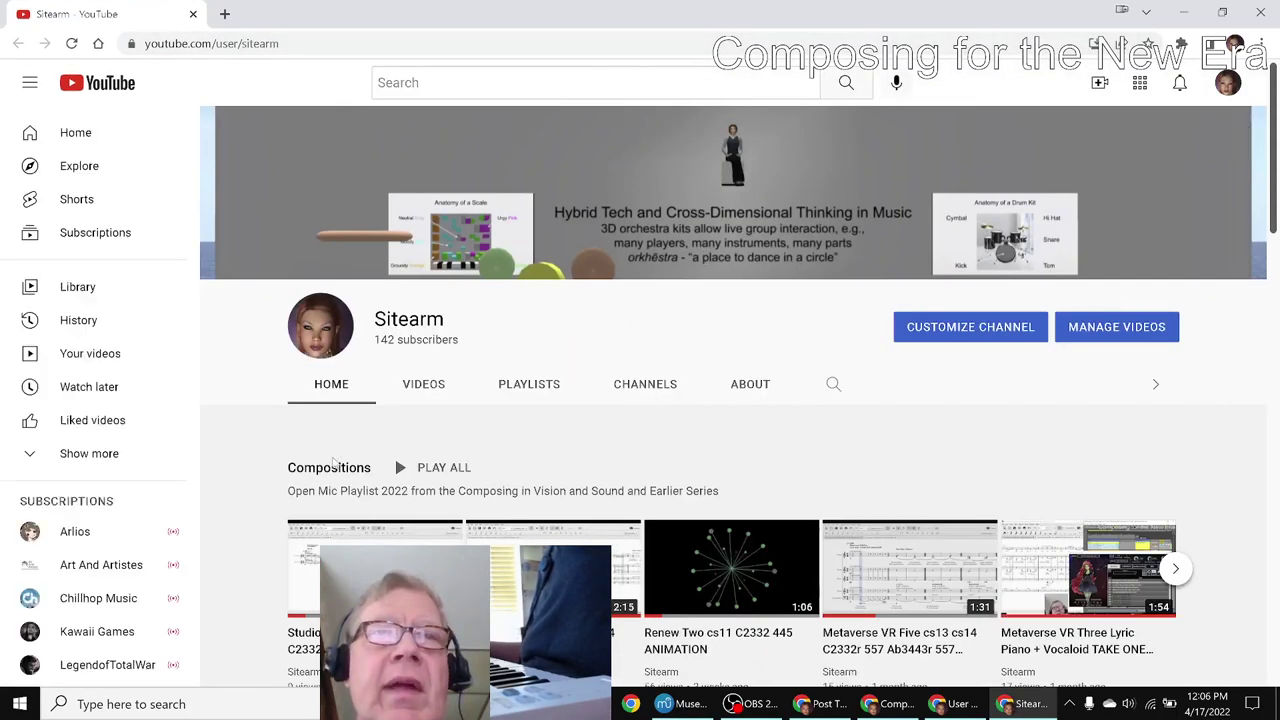
Scroll the channel Home tab down to the Compositions playlist row, then close the YouTube window
{"action": "scroll", "coordinate": [320, 455], "scroll_direction": "down", "scroll_amount": 1}
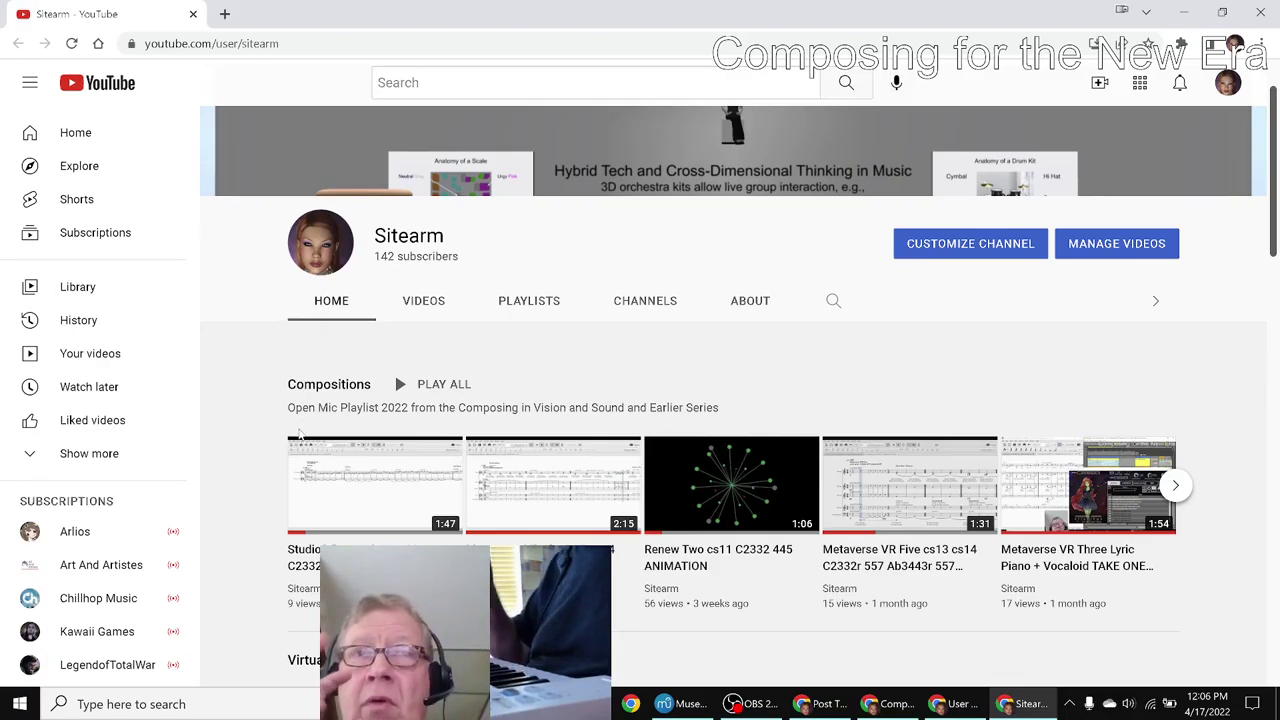
{"action": "scroll", "coordinate": [300, 432], "scroll_direction": "down", "scroll_amount": 3}
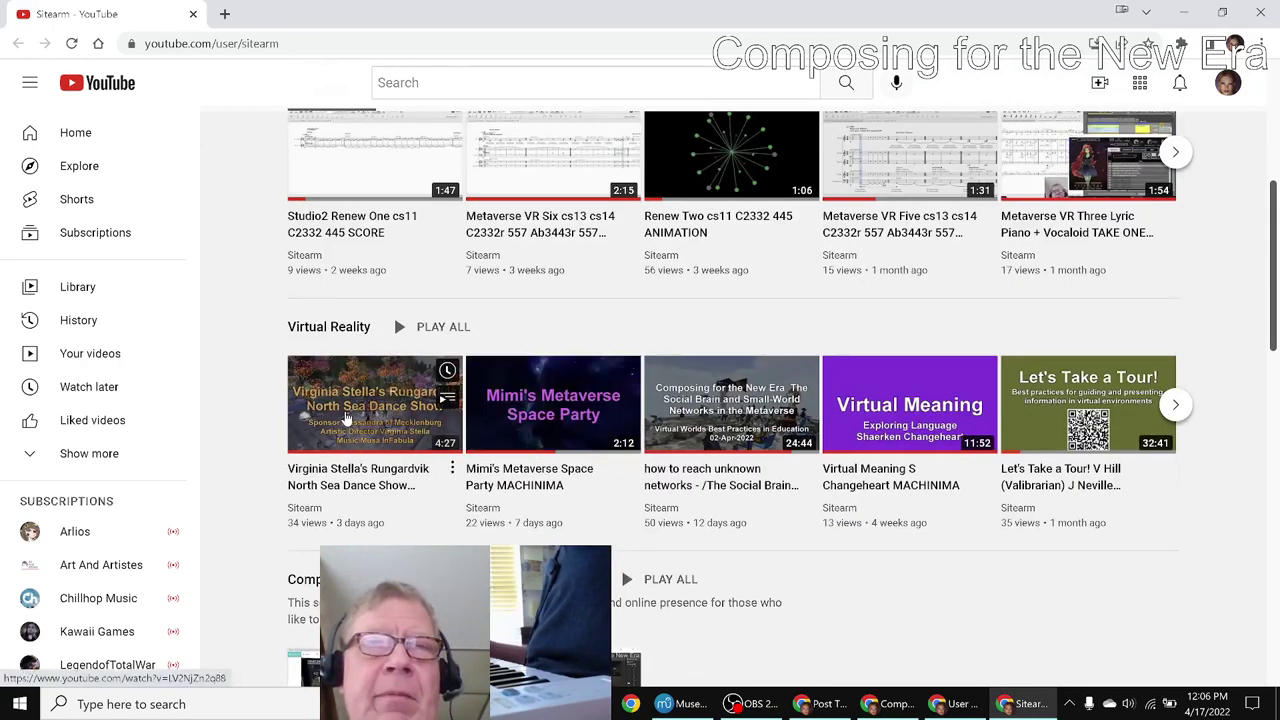
{"action": "scroll", "coordinate": [268, 390], "scroll_direction": "down", "scroll_amount": 2}
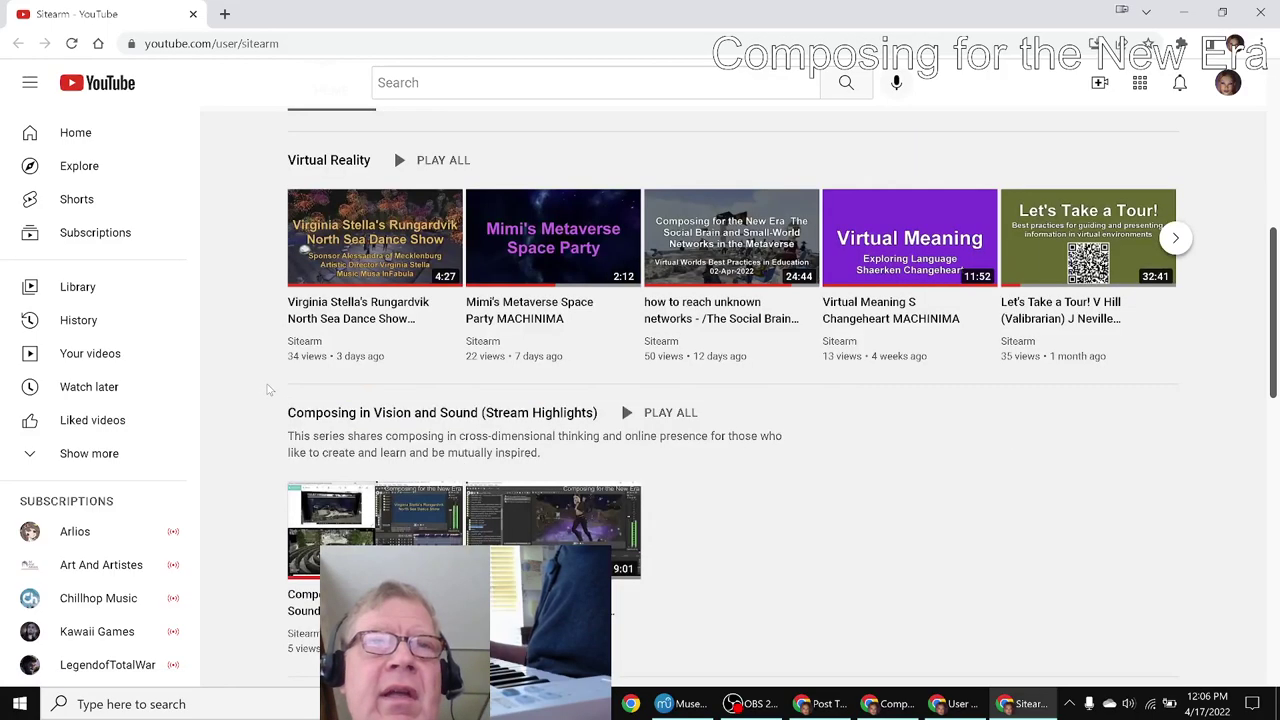
{"action": "scroll", "coordinate": [268, 390], "scroll_direction": "down", "scroll_amount": 1}
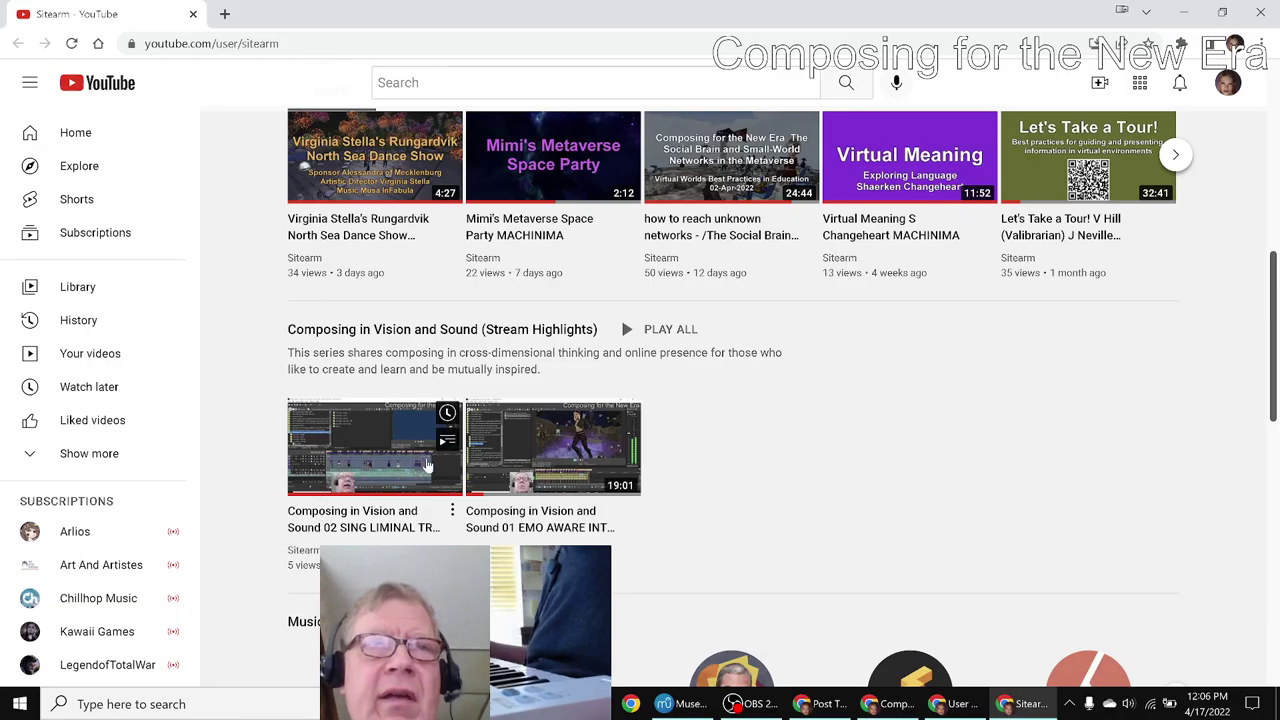
{"action": "scroll", "coordinate": [238, 462], "scroll_direction": "down", "scroll_amount": 3}
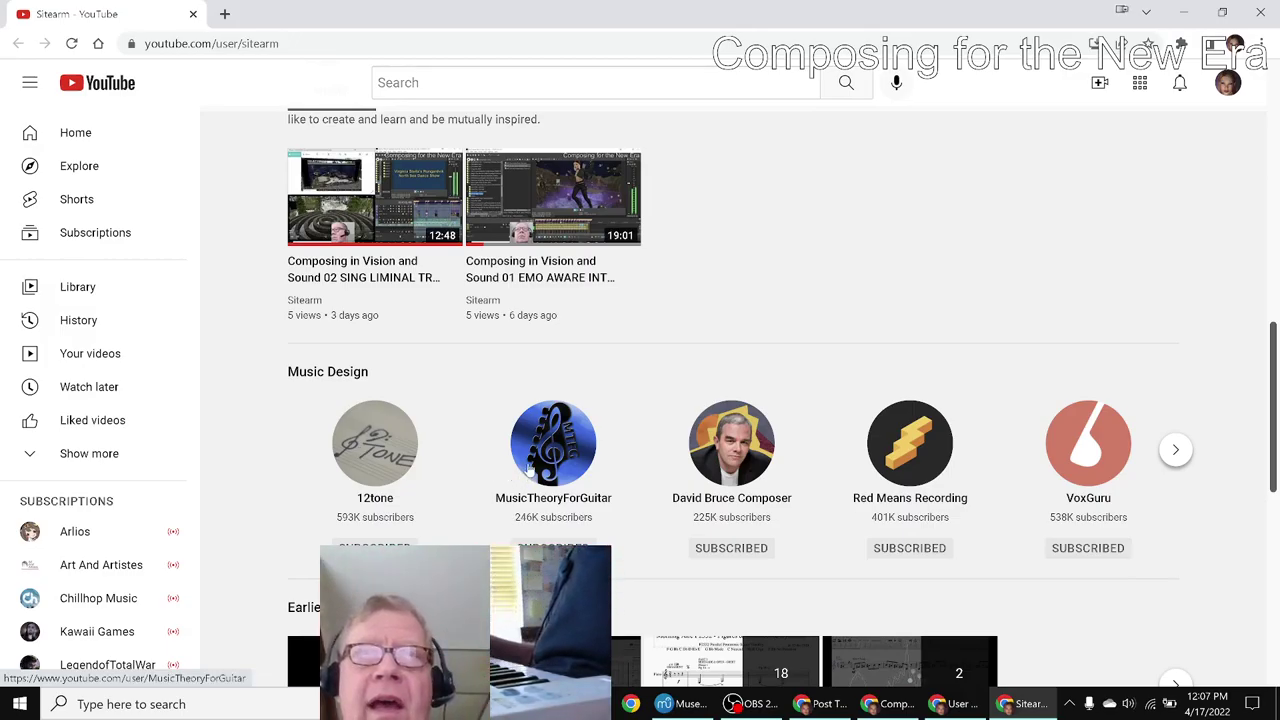
{"action": "scroll", "coordinate": [510, 408], "scroll_direction": "down", "scroll_amount": 2}
{"action": "scroll", "coordinate": [510, 408], "scroll_direction": "down", "scroll_amount": 1}
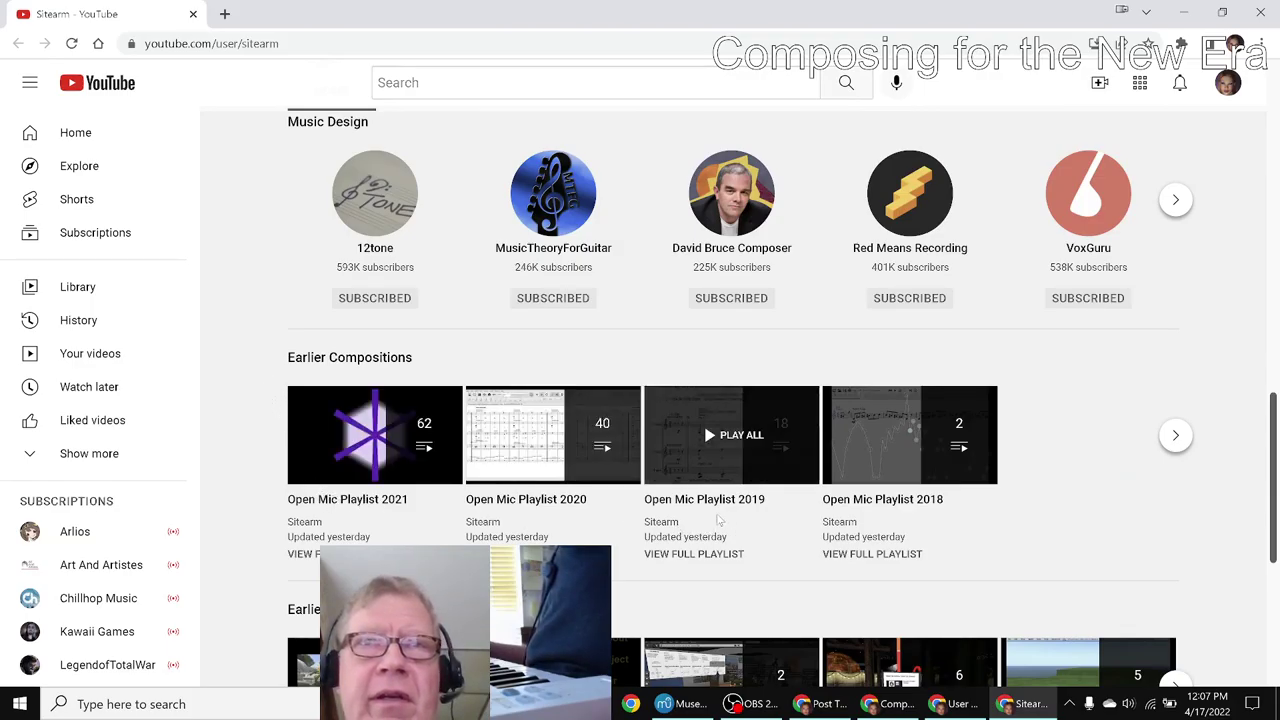
{"action": "scroll", "coordinate": [300, 478], "scroll_direction": "down", "scroll_amount": 3}
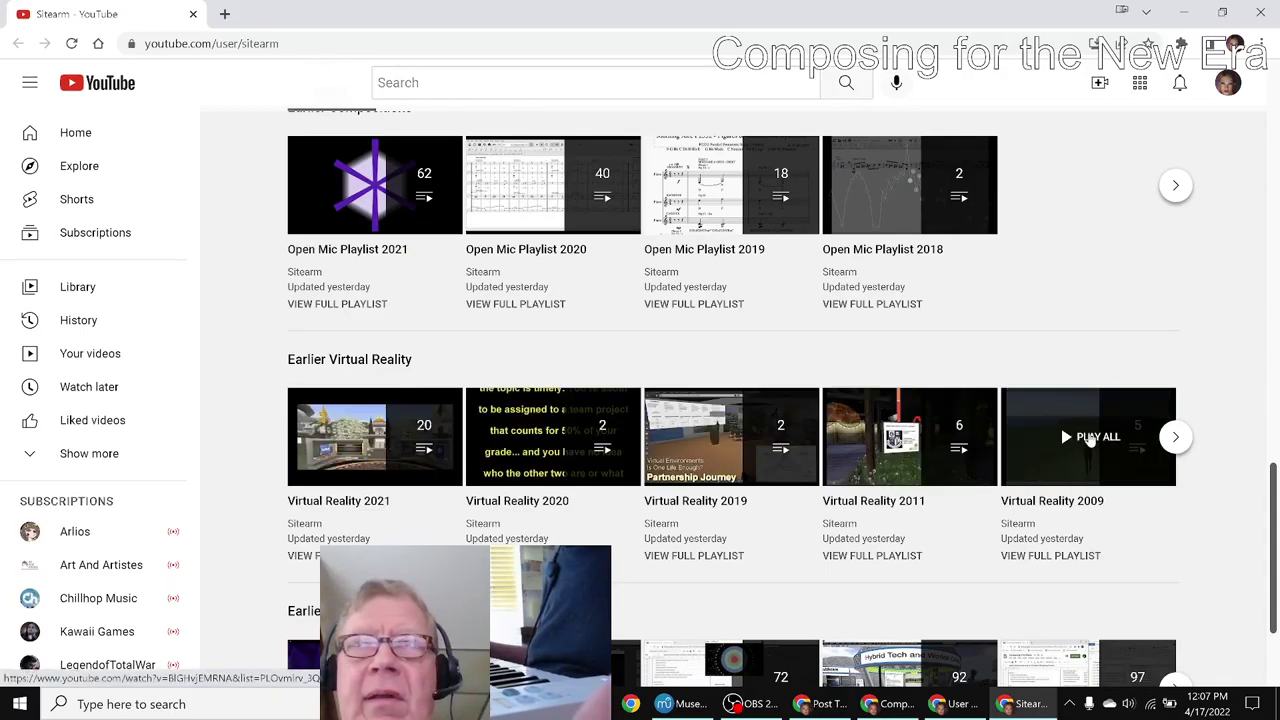
{"action": "scroll", "coordinate": [373, 448], "scroll_direction": "down", "scroll_amount": 2}
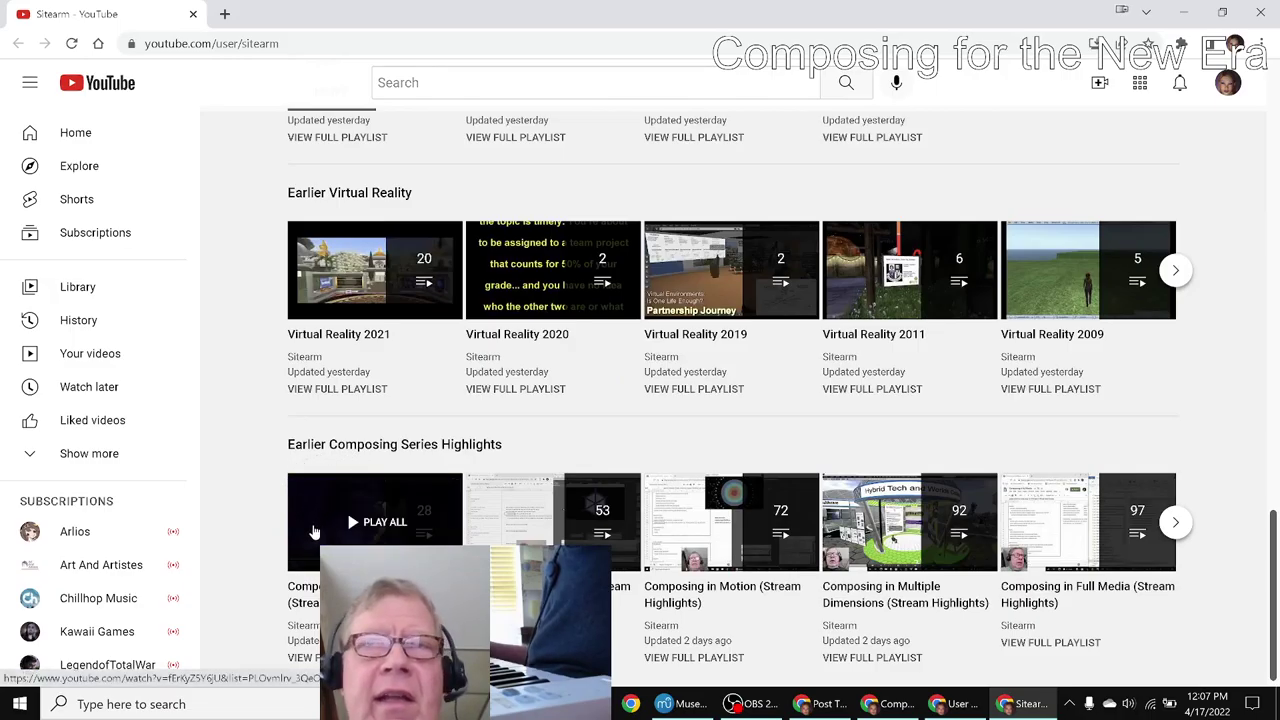
{"action": "scroll", "coordinate": [312, 535], "scroll_direction": "down", "scroll_amount": 1}
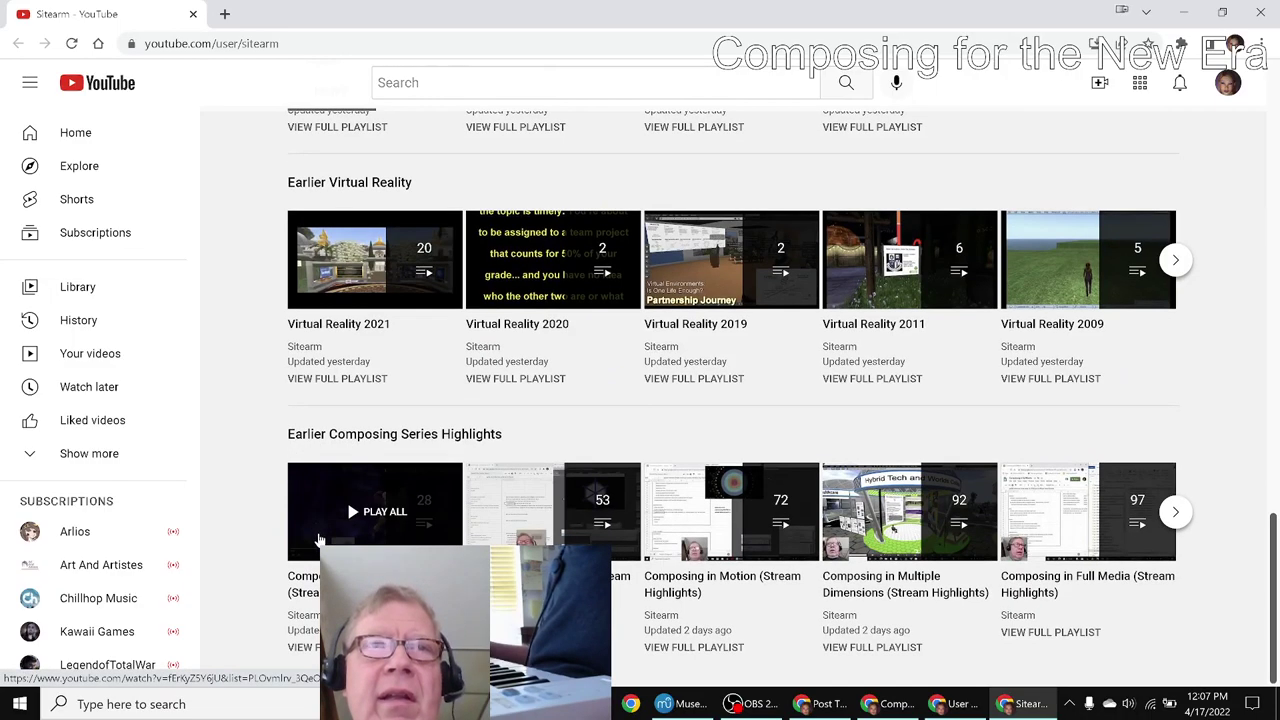
{"action": "scroll", "coordinate": [303, 533], "scroll_direction": "up", "scroll_amount": 10}
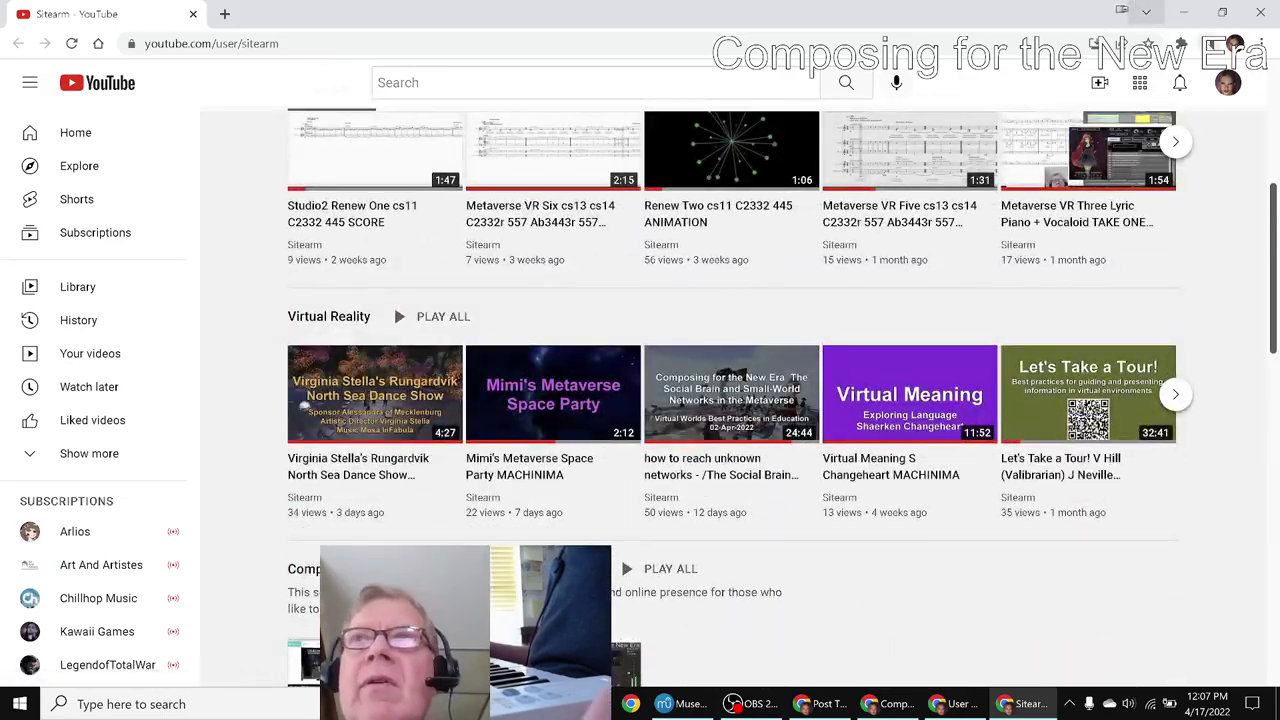
{"action": "scroll", "coordinate": [812, 300], "scroll_direction": "up", "scroll_amount": 5}
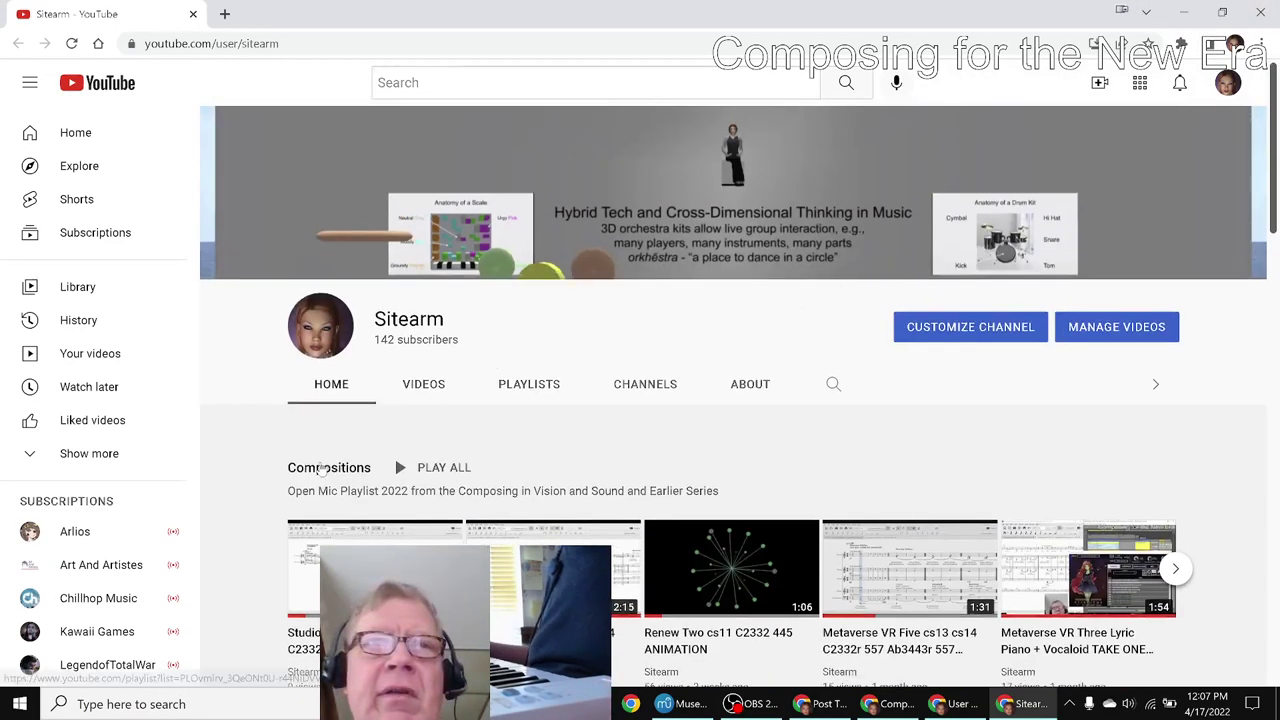
{"action": "scroll", "coordinate": [325, 467], "scroll_direction": "down", "scroll_amount": 2}
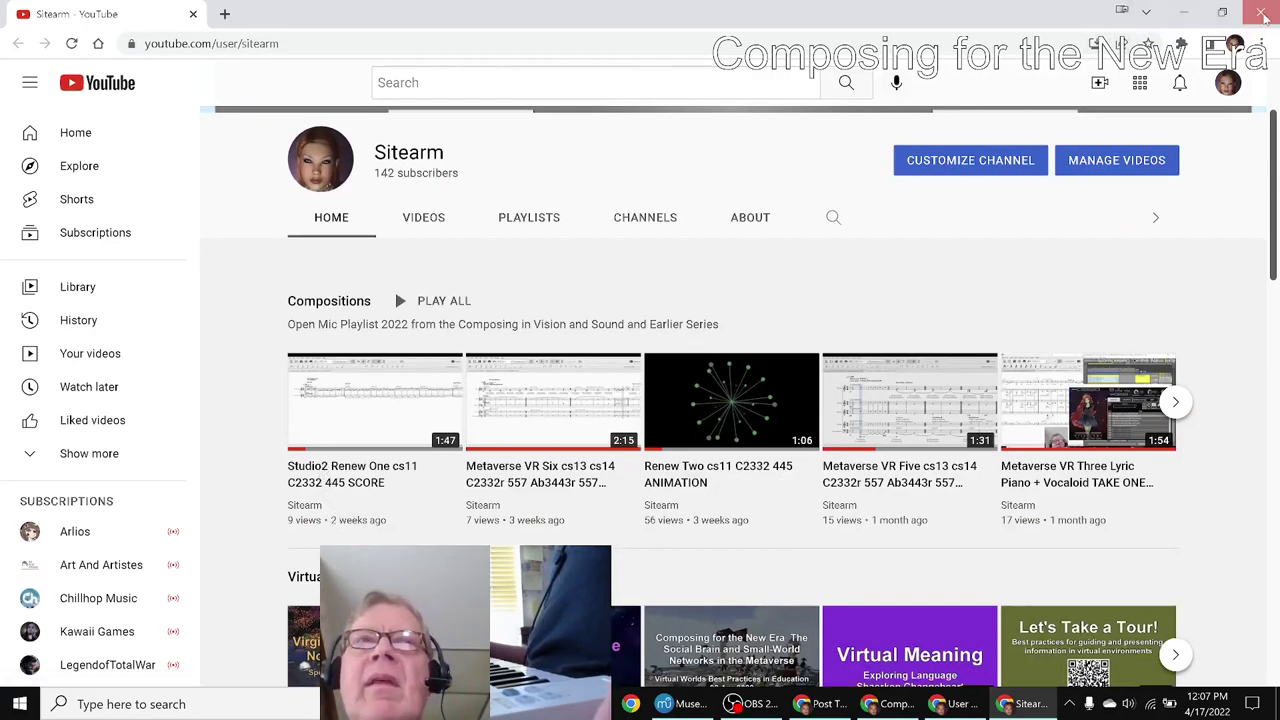
{"action": "left_click", "coordinate": [1262, 14]}
Close the WordPress window and review the Napkin Diagram notes in cells H23 and H27
{"action": "left_click", "coordinate": [620, 13]}
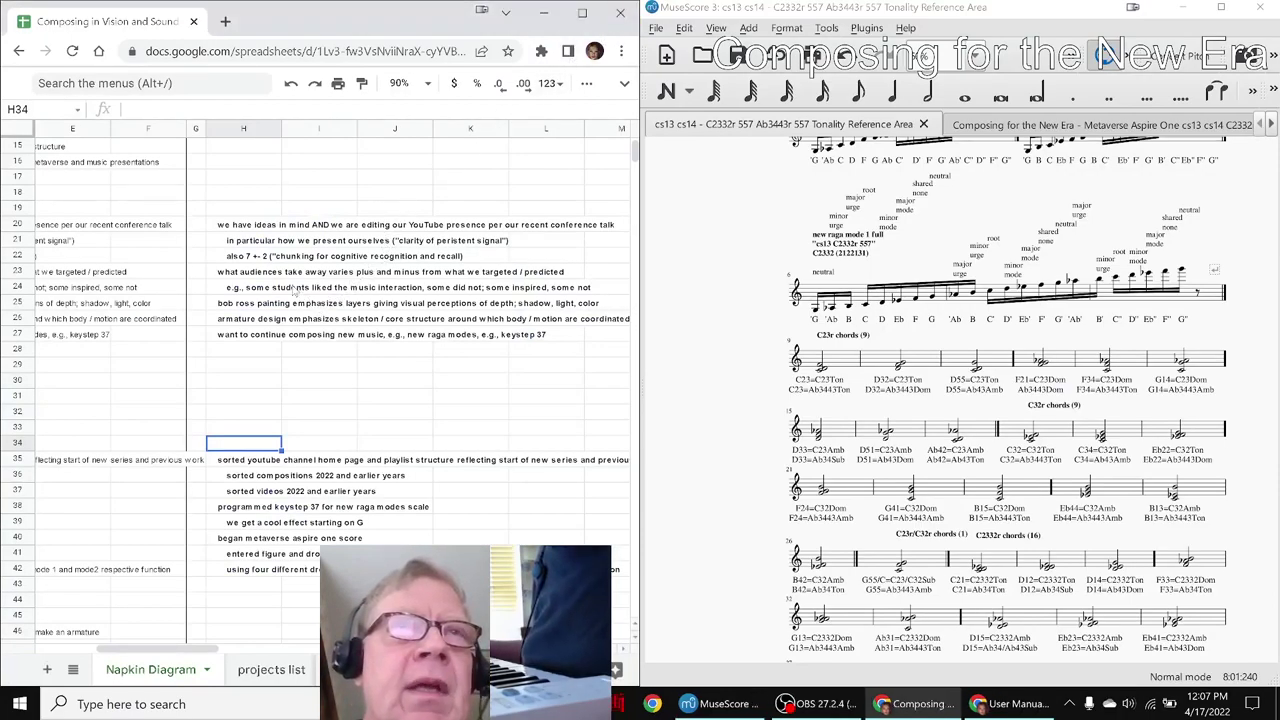
{"action": "left_click", "coordinate": [230, 279]}
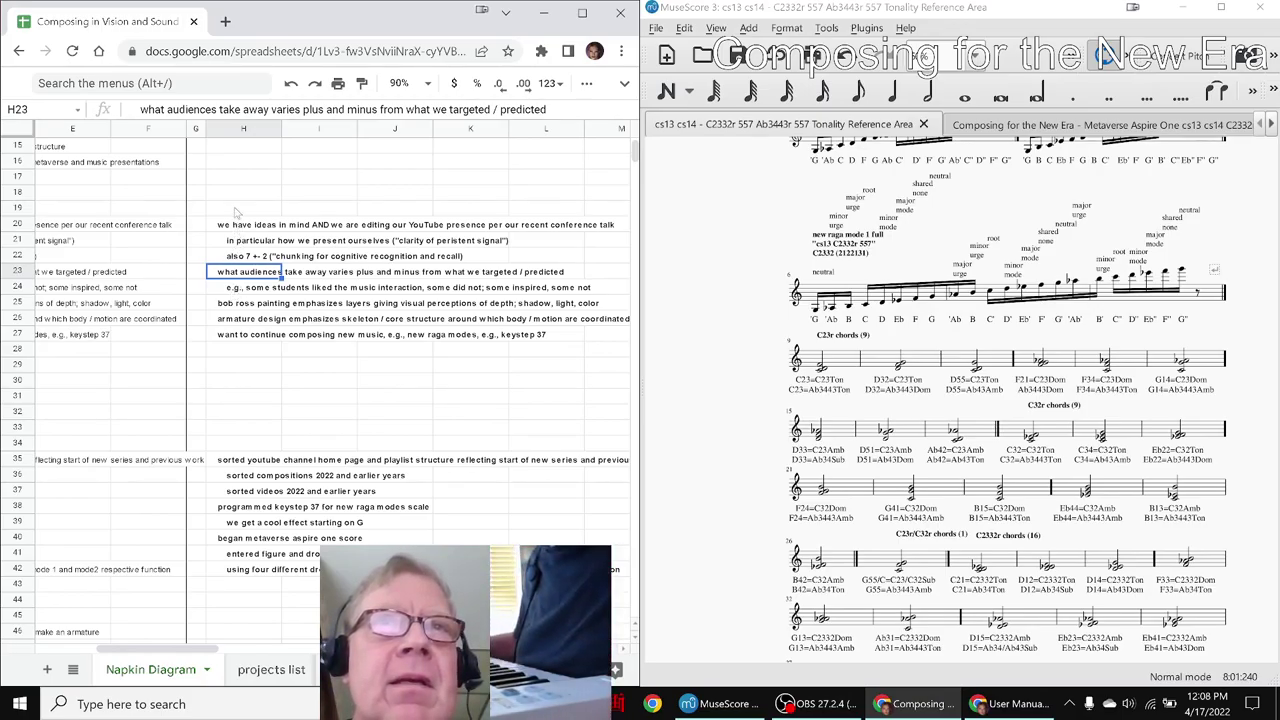
{"action": "left_click", "coordinate": [255, 336]}
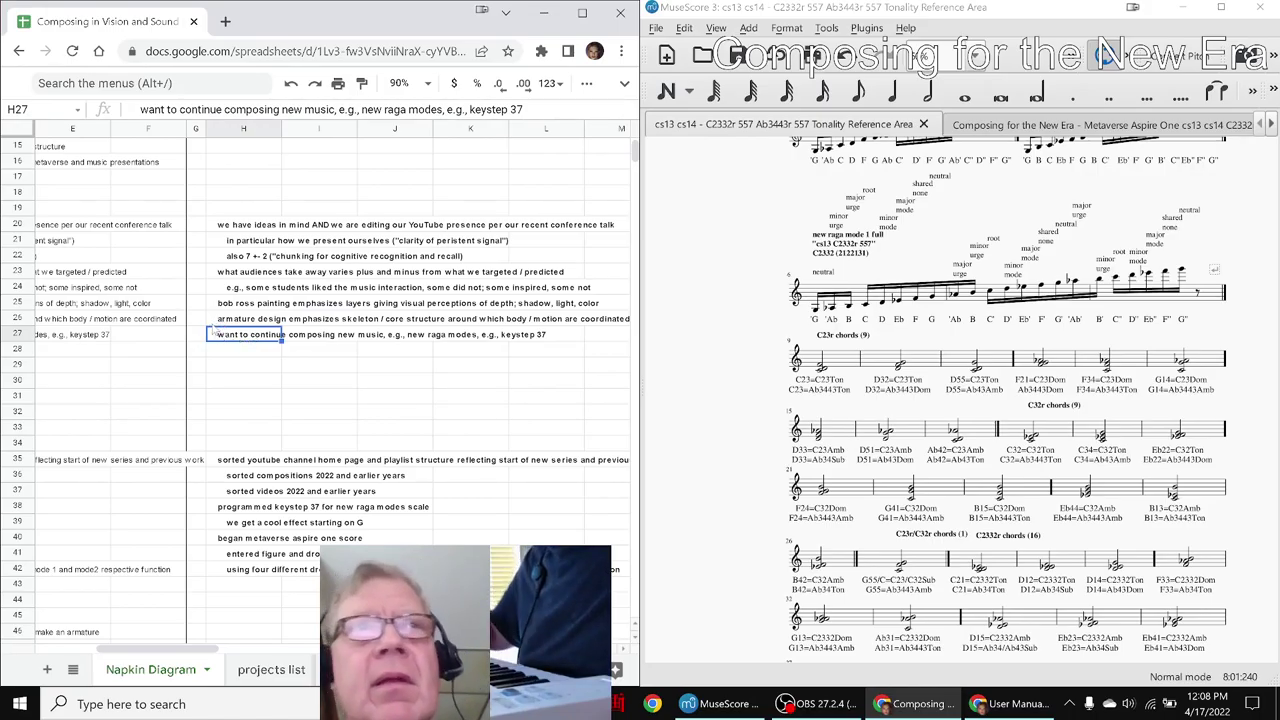
Review the notes in H25, H27 and H38 (keystep 37), then show the Metaverse Aspire One score
{"action": "left_click", "coordinate": [231, 307]}
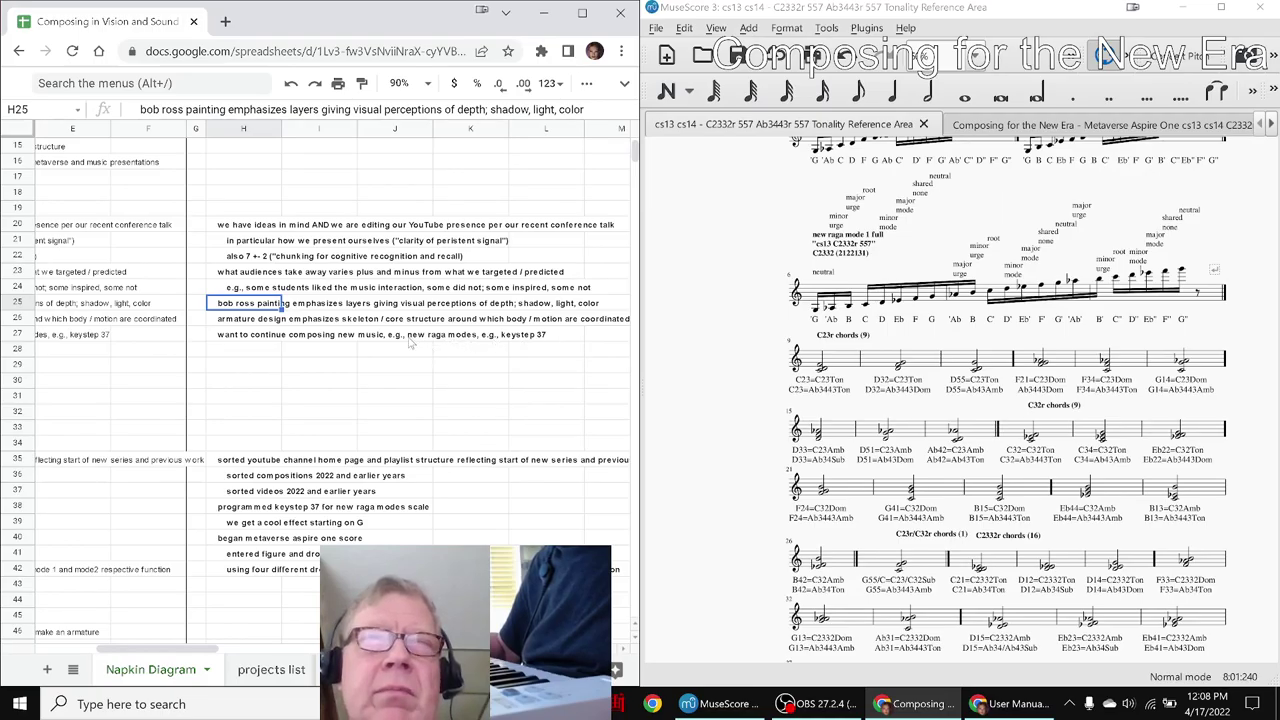
{"action": "left_click", "coordinate": [240, 340]}
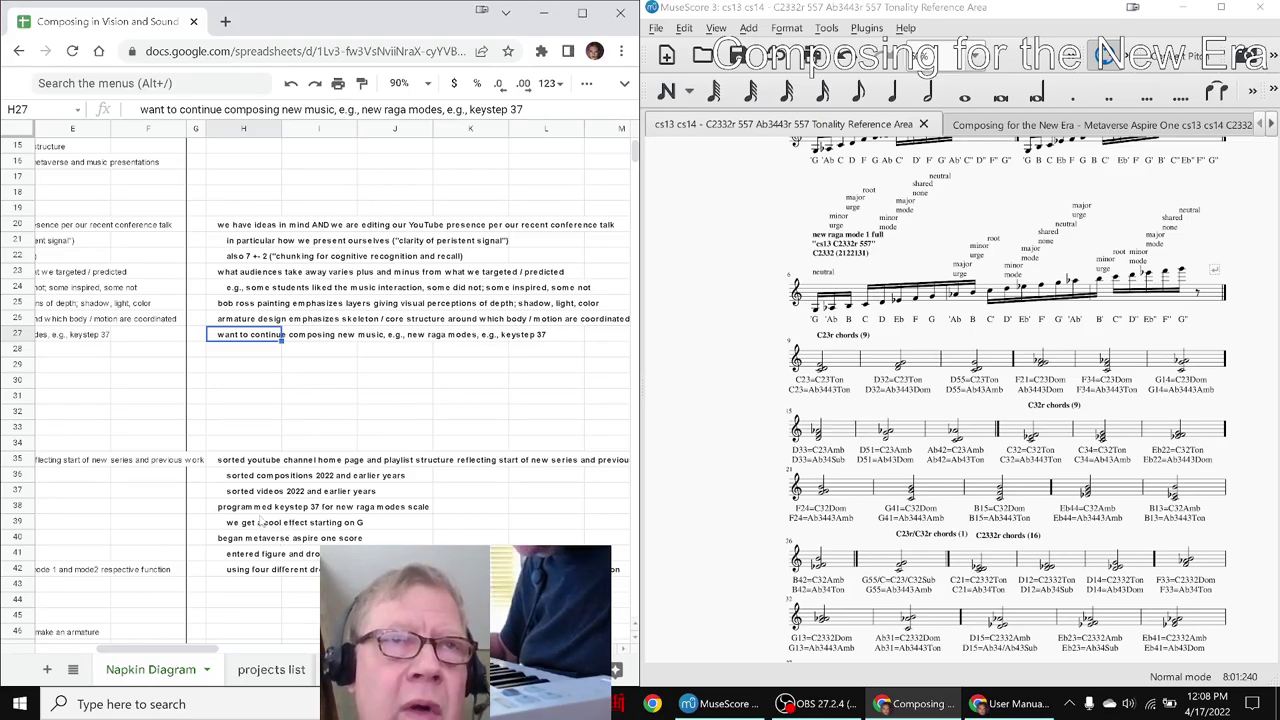
{"action": "left_click", "coordinate": [256, 511]}
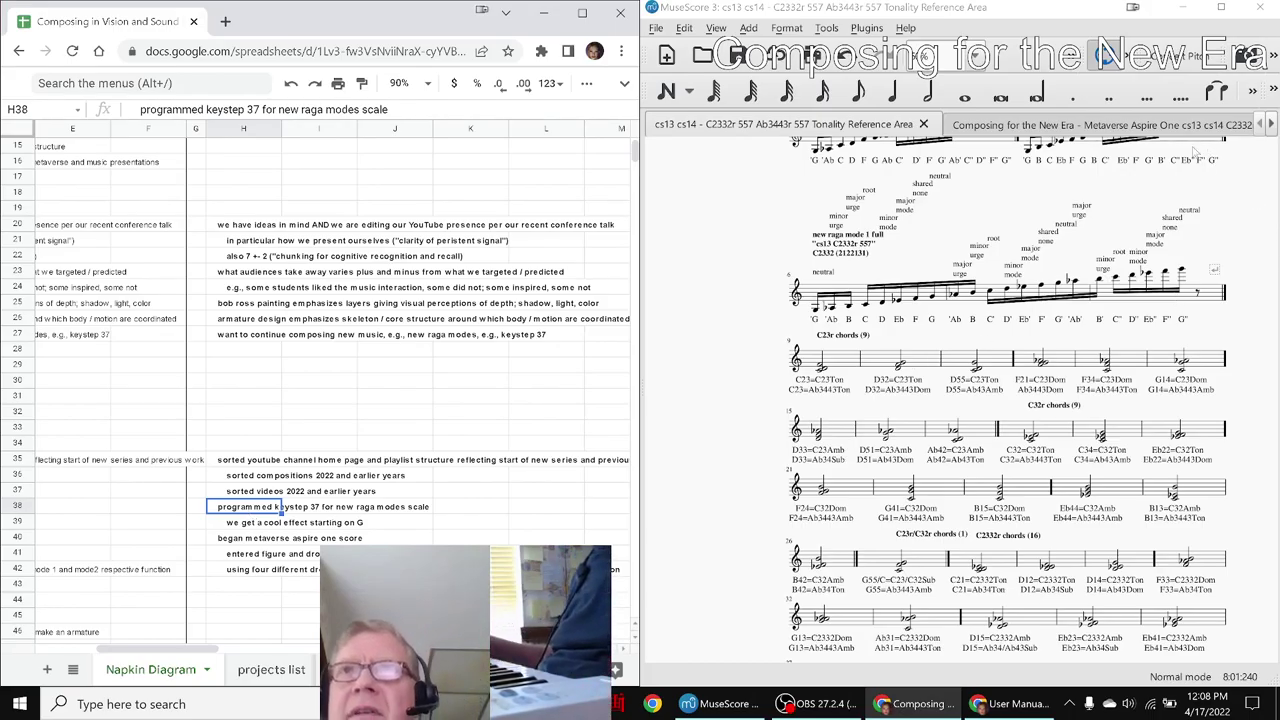
{"action": "left_click", "coordinate": [1080, 124]}
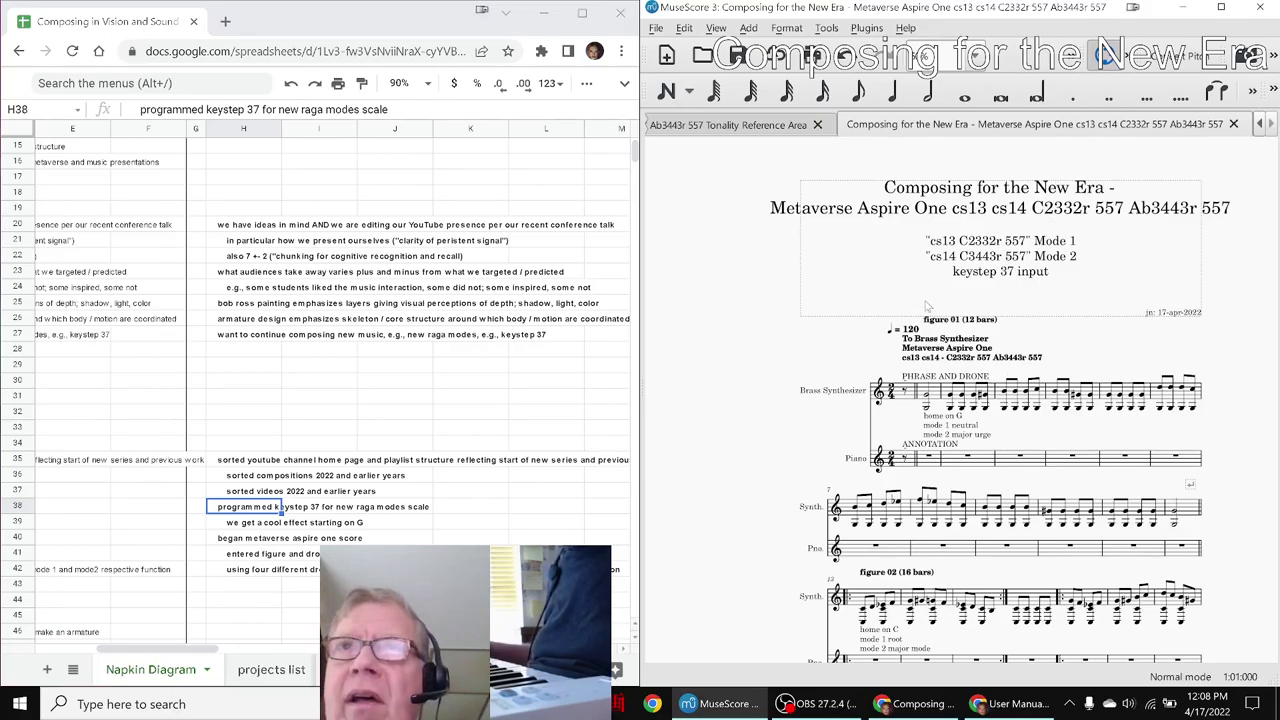
Select the Metaverse Aspire One subtitle, scroll the score, and maximize MuseScore to full screen
{"action": "left_click", "coordinate": [976, 250]}
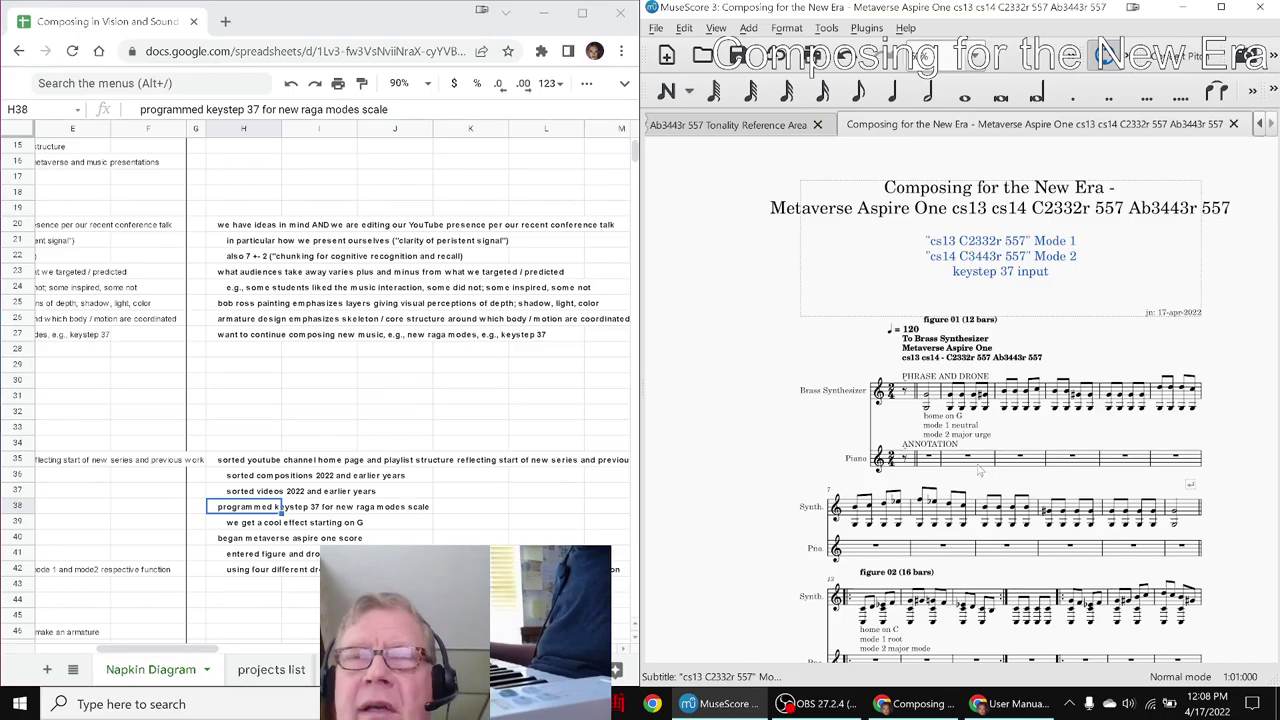
{"action": "scroll", "coordinate": [990, 476], "scroll_direction": "down", "scroll_amount": 3}
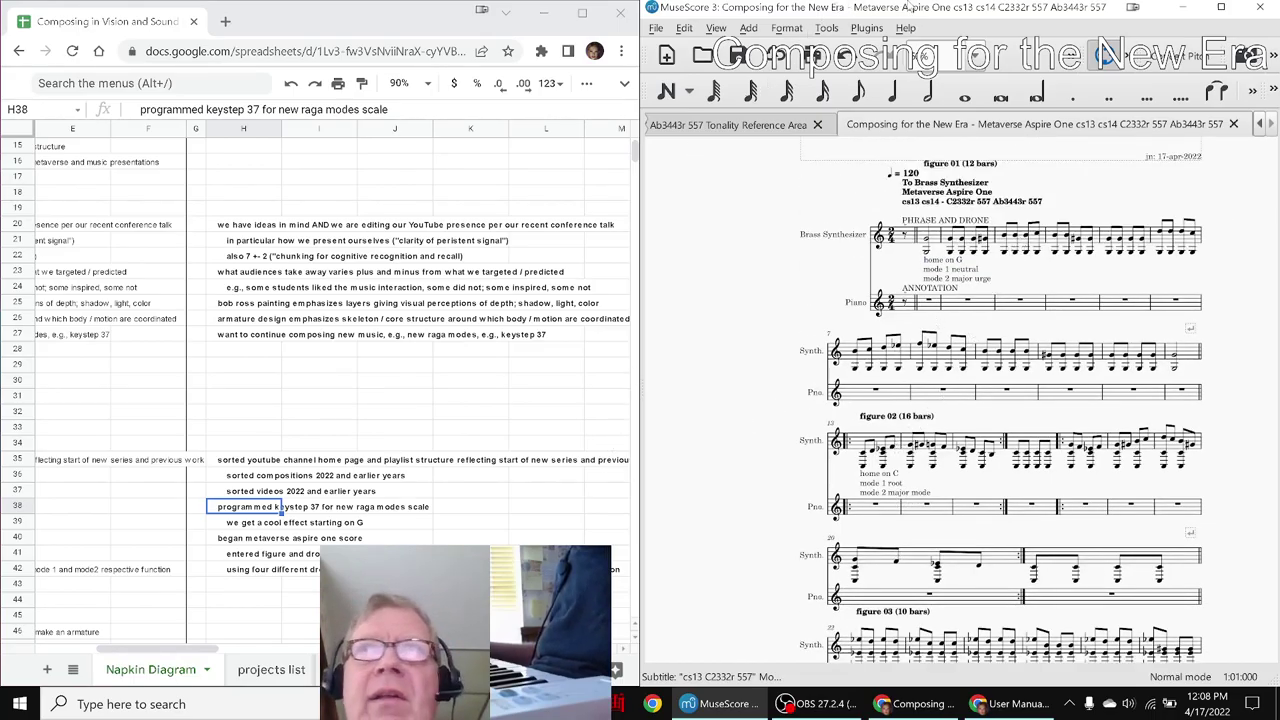
{"action": "left_click", "coordinate": [1221, 7]}
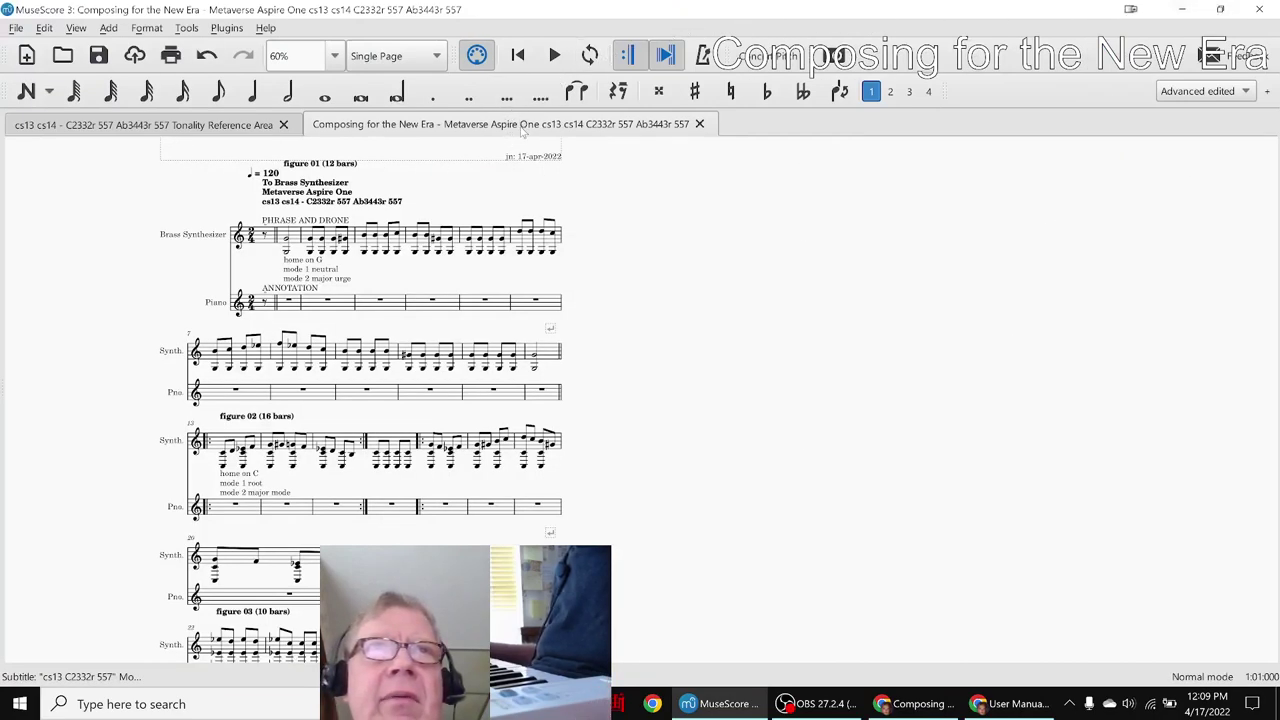
Switch the score layout to Continuous View
{"action": "left_click", "coordinate": [408, 58]}
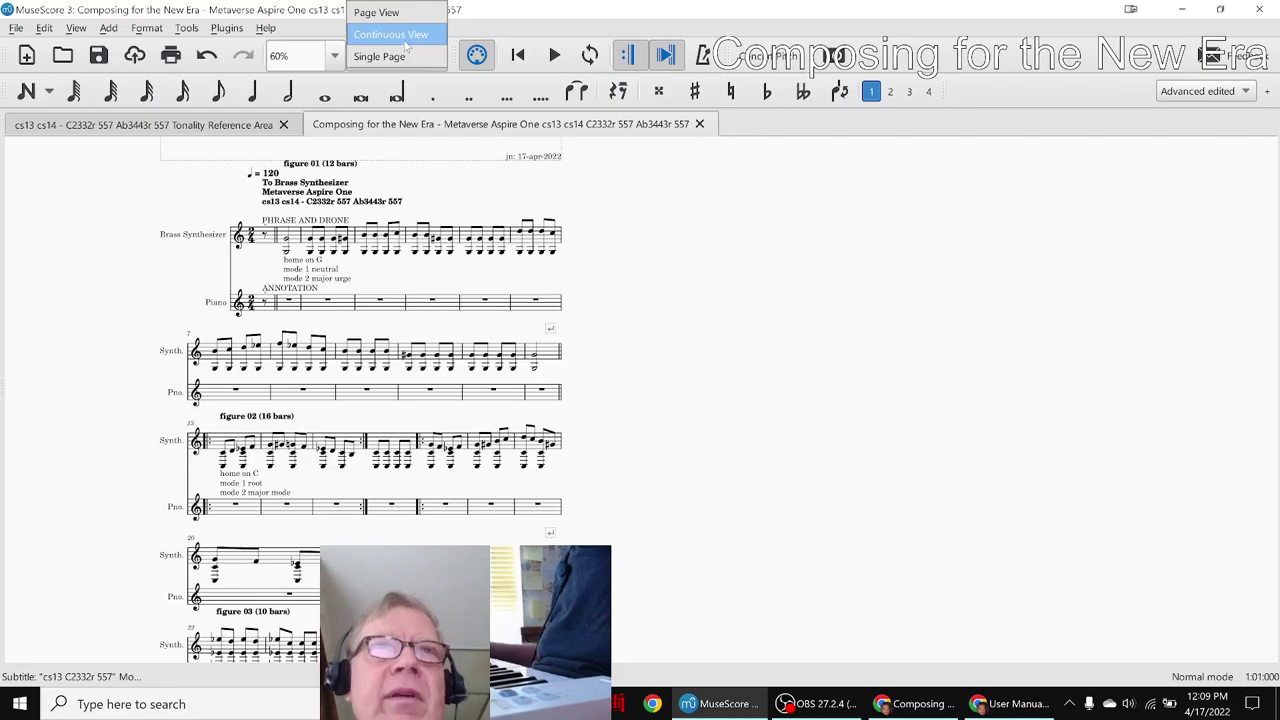
{"action": "left_click", "coordinate": [406, 44]}
{"action": "scroll", "coordinate": [548, 412], "scroll_direction": "up", "scroll_amount": 2}
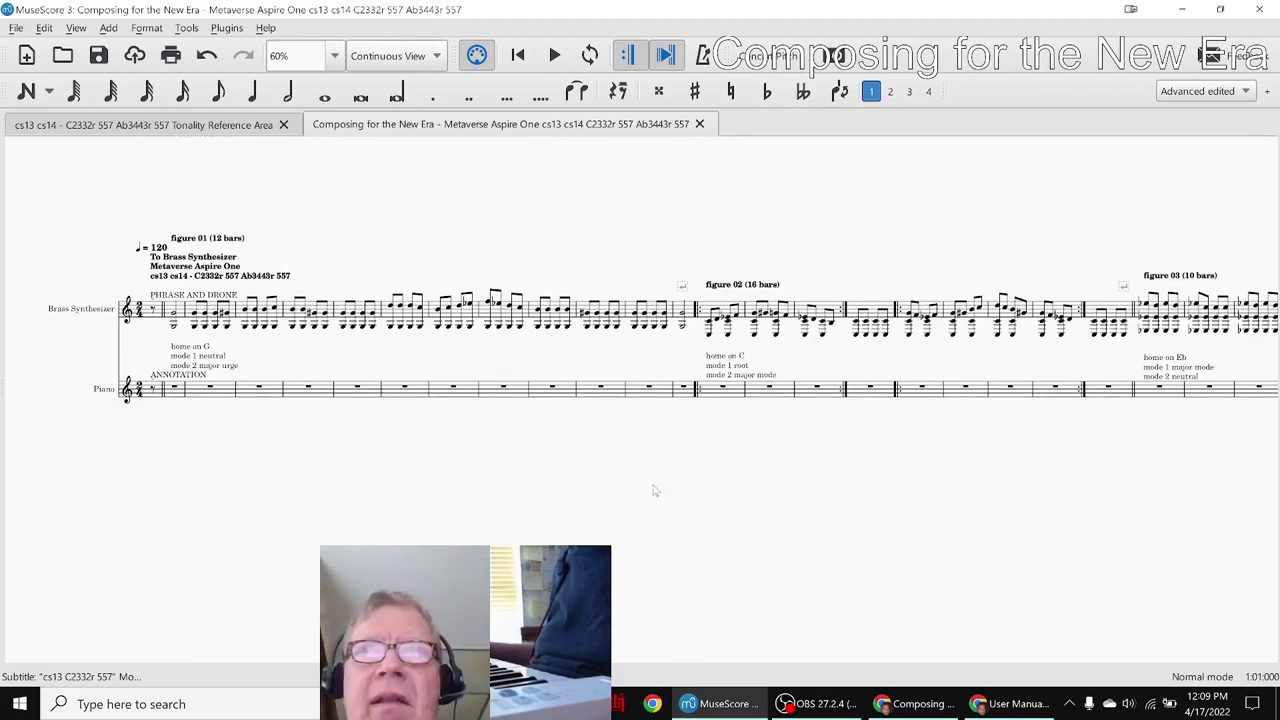
Play the score from the first note of measure 1 through figure 06
{"action": "key", "text": "Escape"}
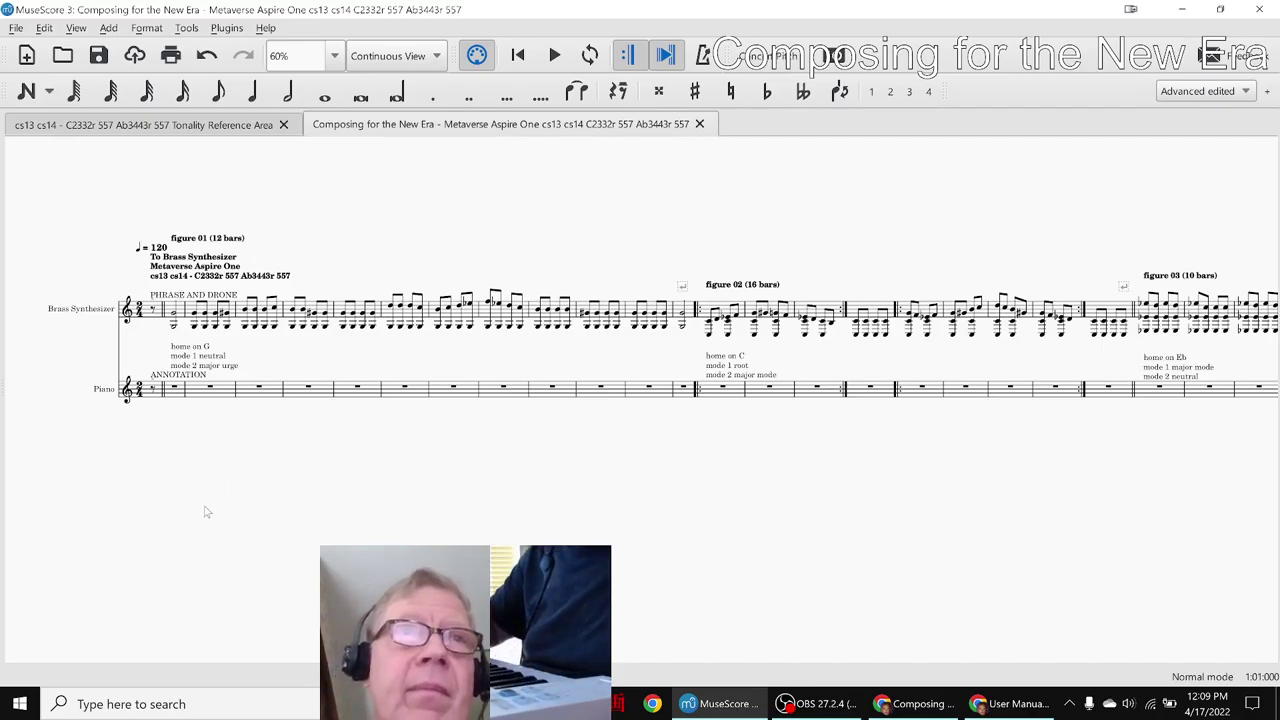
{"action": "key", "text": "ctrl+Home"}
{"action": "key", "text": "Escape"}
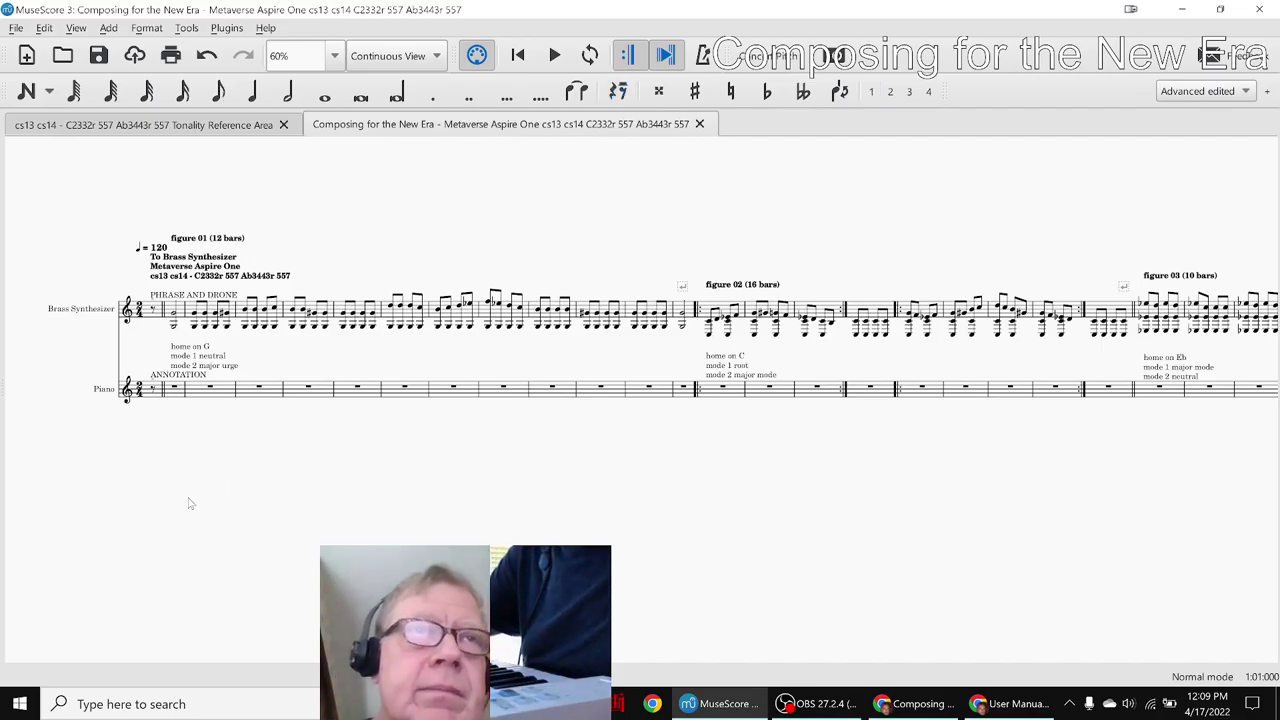
{"action": "key", "text": "space"}
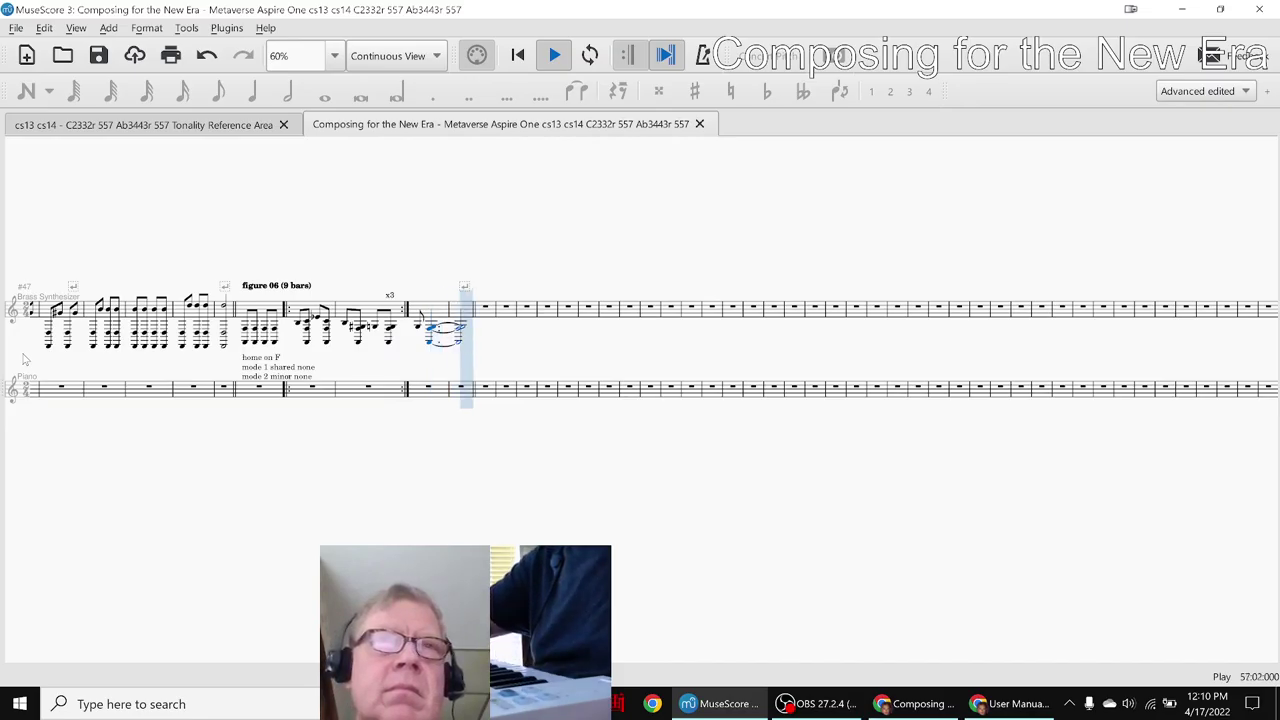
Stop playback, select a note in figure 06, and pan back to figure 05
{"action": "key", "text": "space"}
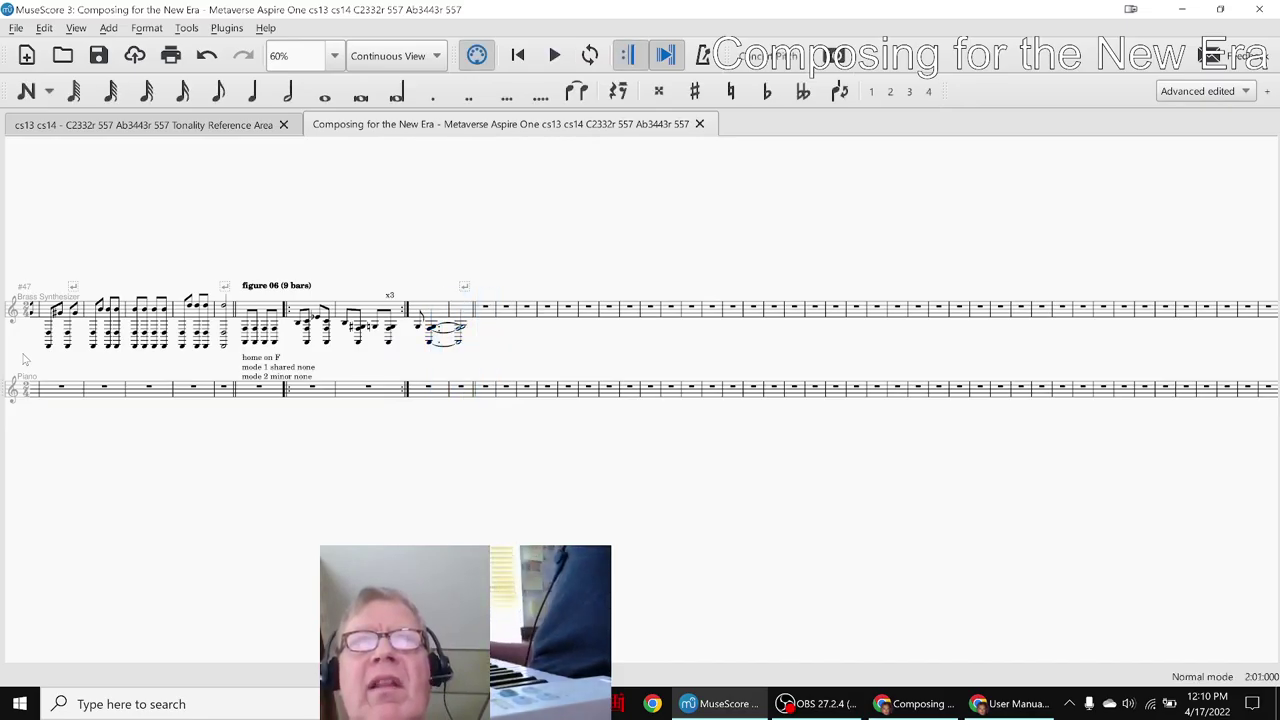
{"action": "key", "text": "Escape"}
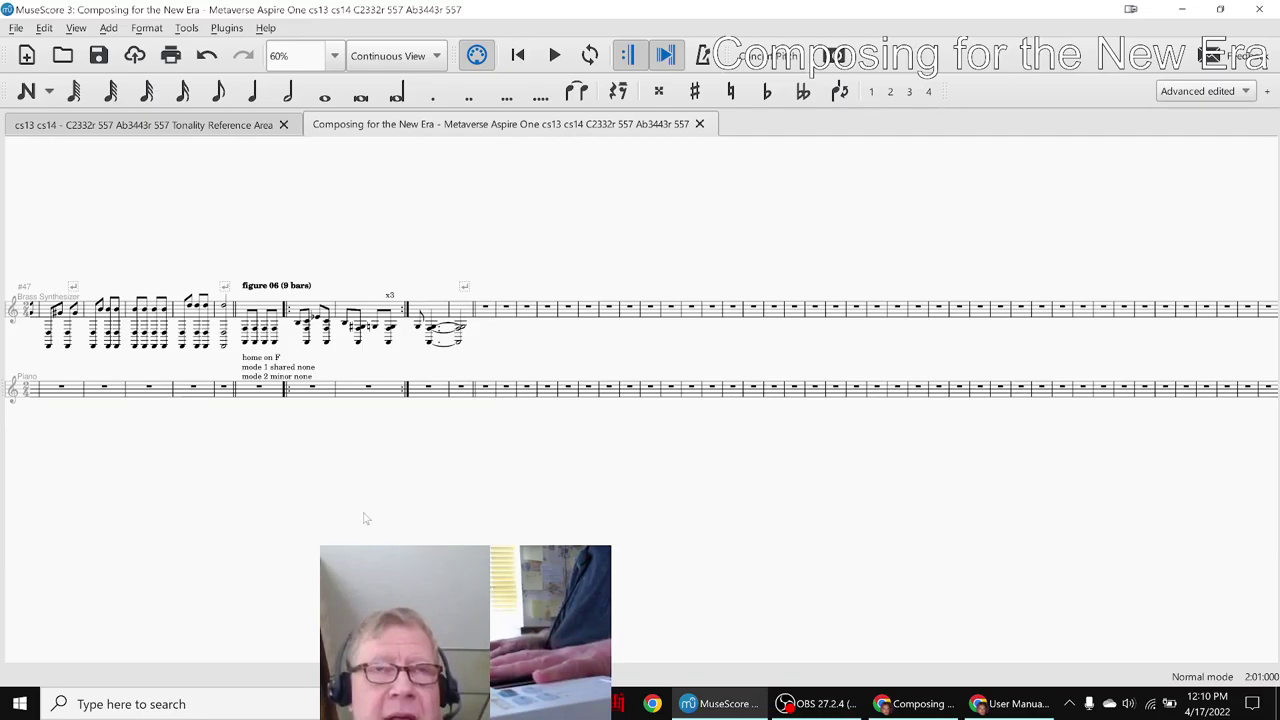
{"action": "left_click", "coordinate": [331, 344]}
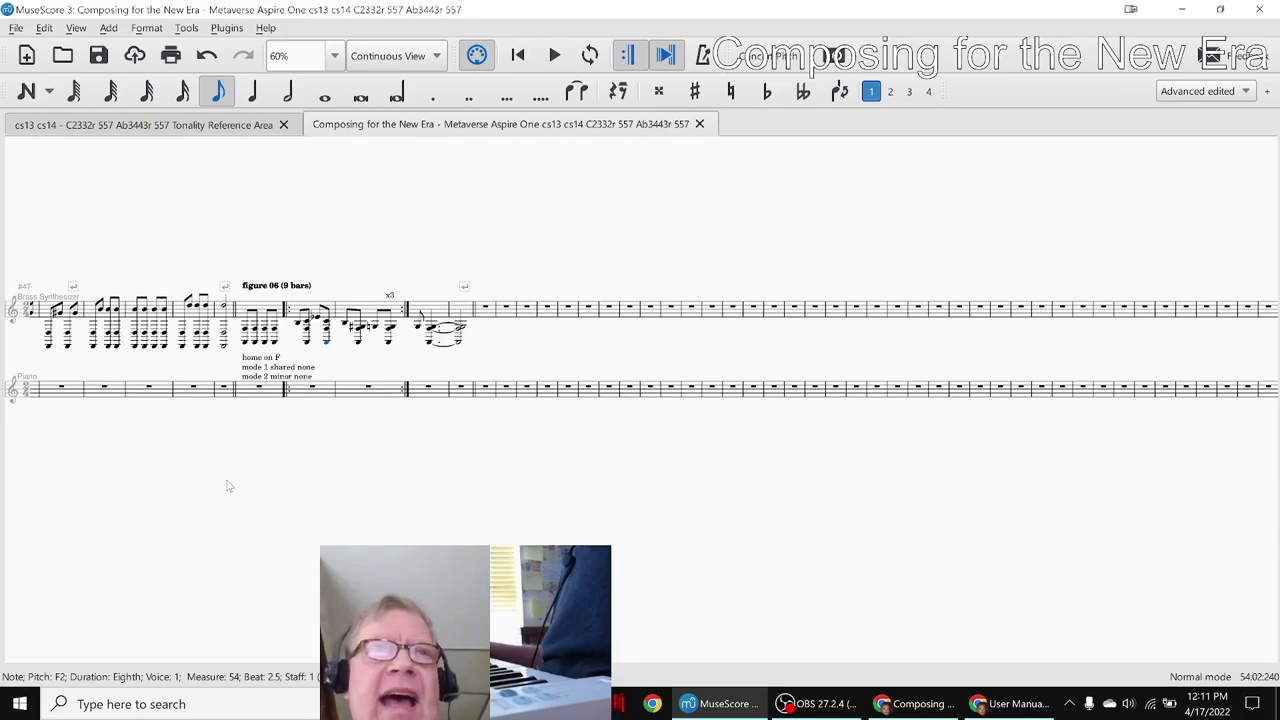
{"action": "left_click_drag", "start_coordinate": [338, 503], "coordinate": [787, 496]}
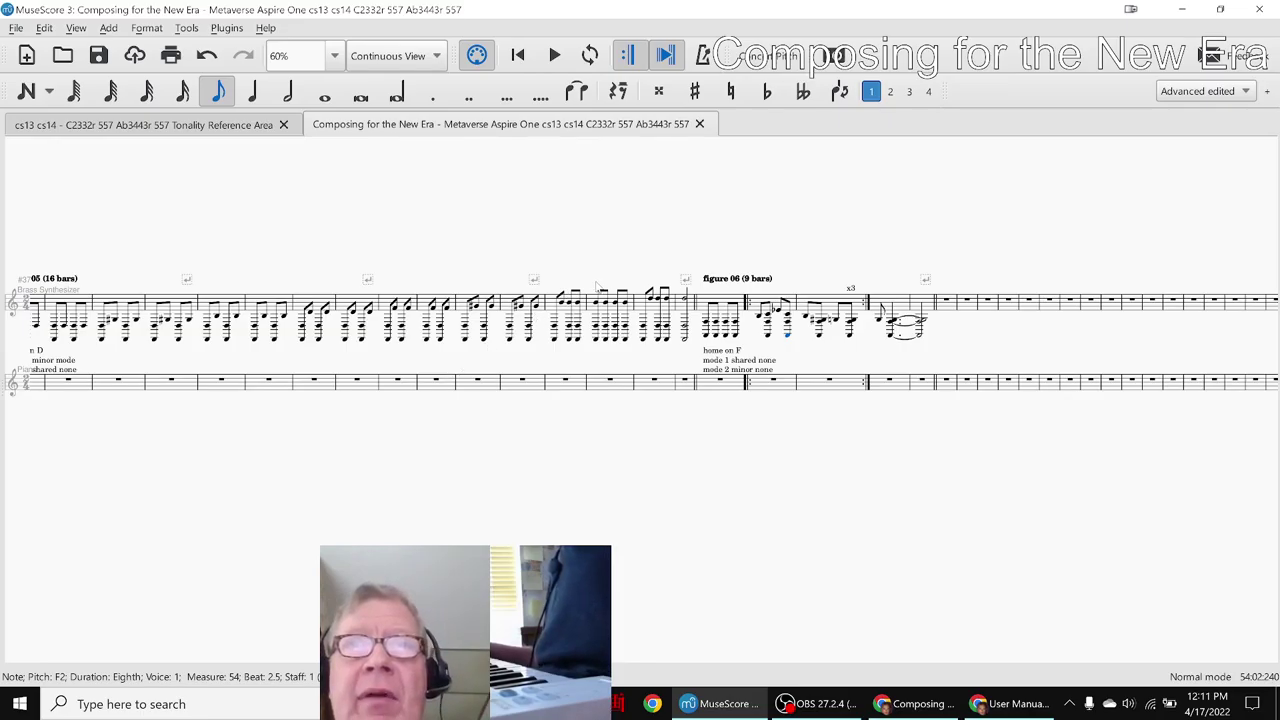
Scroll back to the start of the brass-synth score and play it briefly from the beginning
{"action": "left_click", "coordinate": [729, 370]}
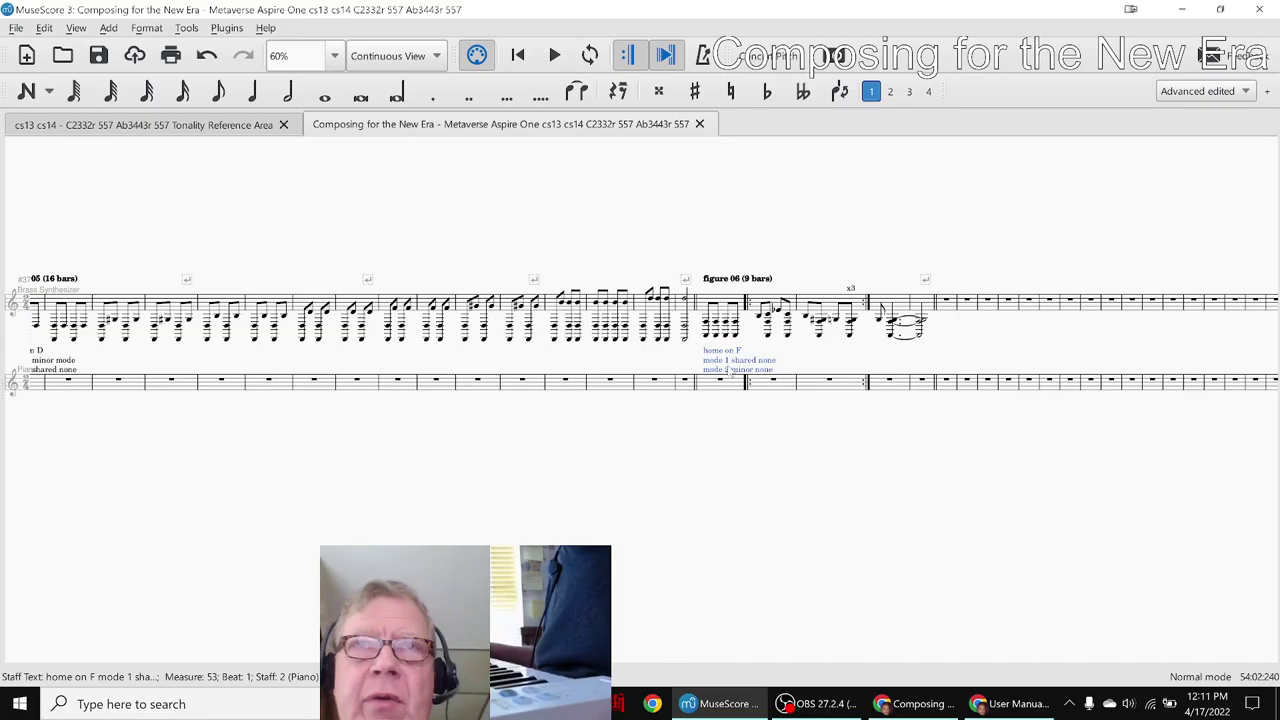
{"action": "scroll", "coordinate": [509, 500], "scroll_direction": "left", "scroll_amount": 15}
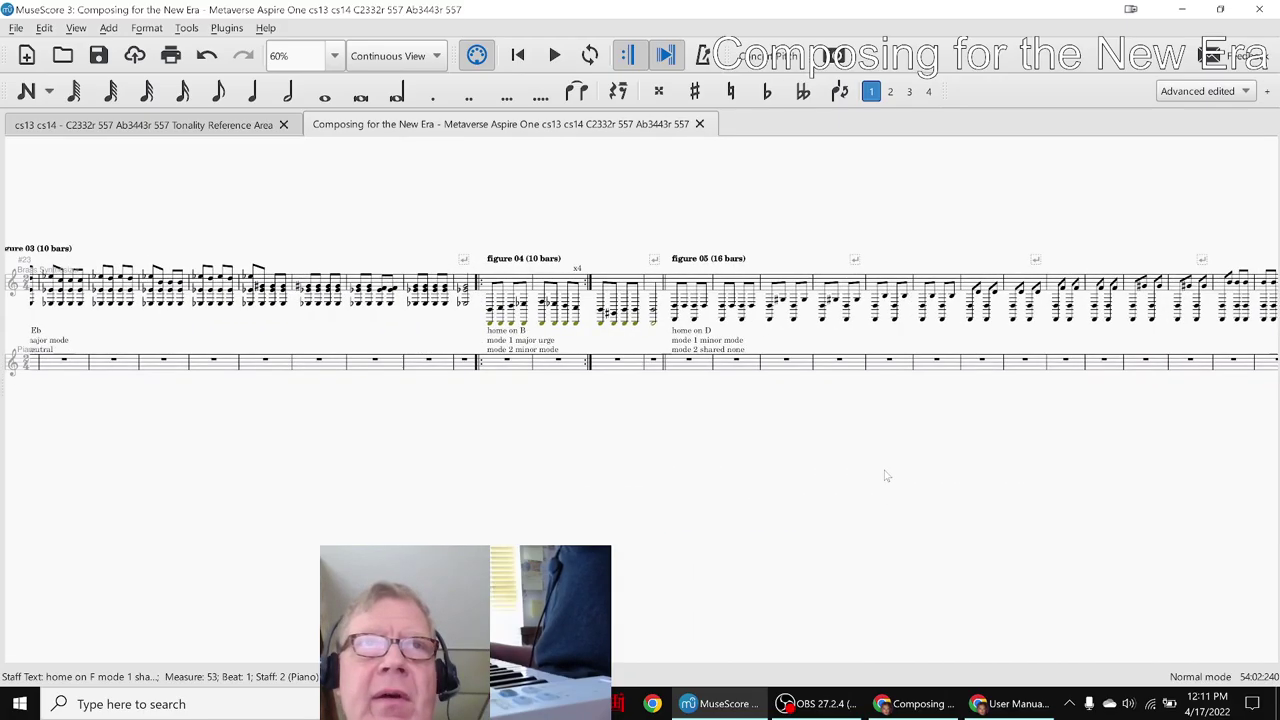
{"action": "scroll", "coordinate": [508, 484], "scroll_direction": "left", "scroll_amount": 10}
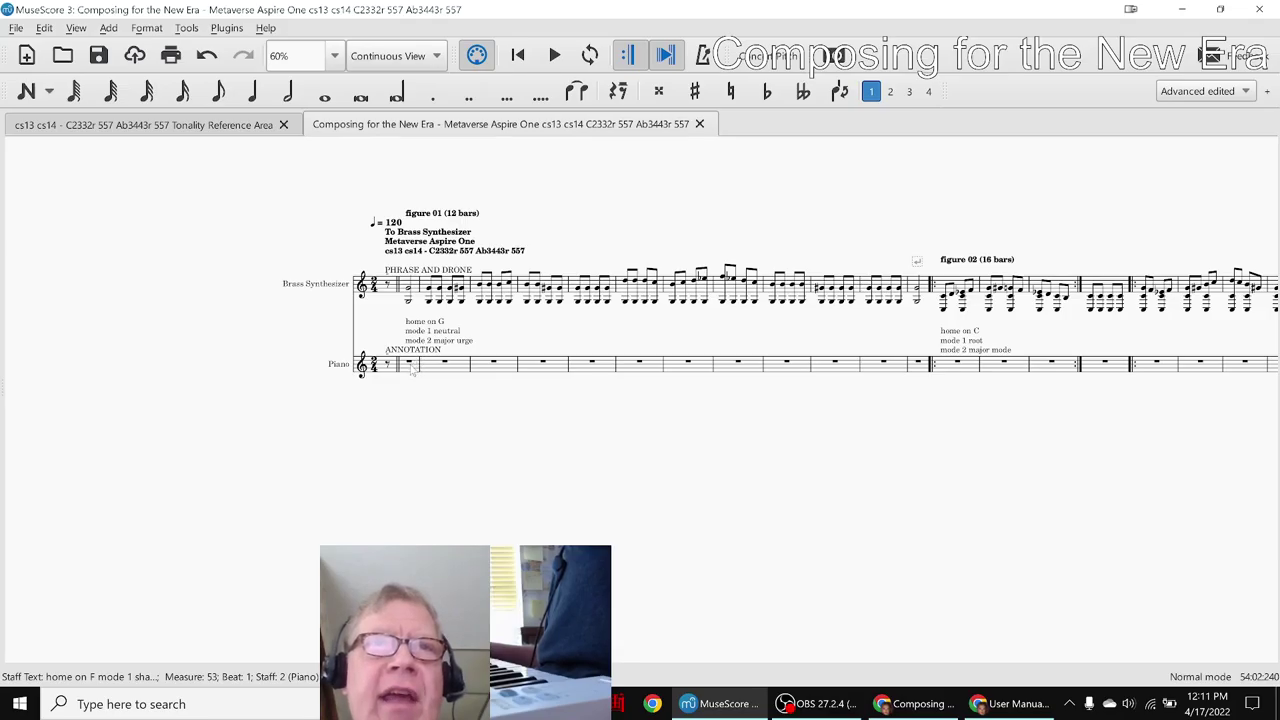
{"action": "left_click", "coordinate": [410, 364]}
{"action": "left_click", "coordinate": [422, 435]}
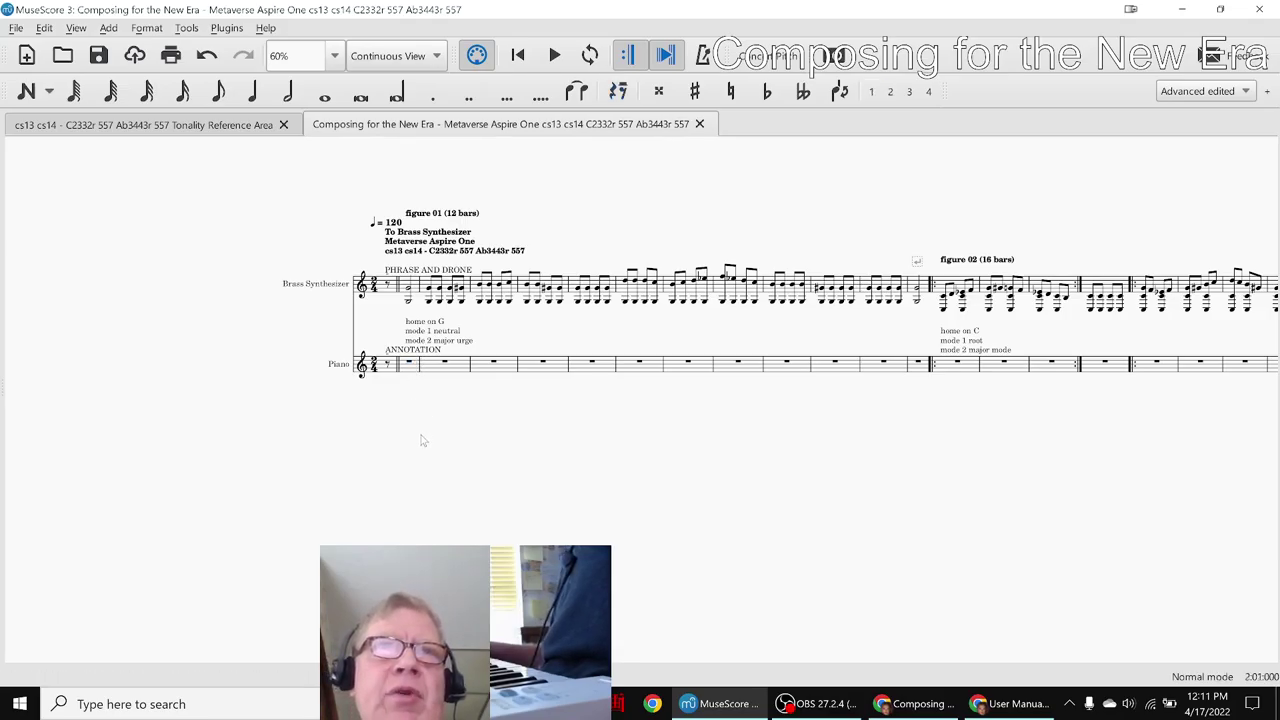
{"action": "key", "text": "space"}
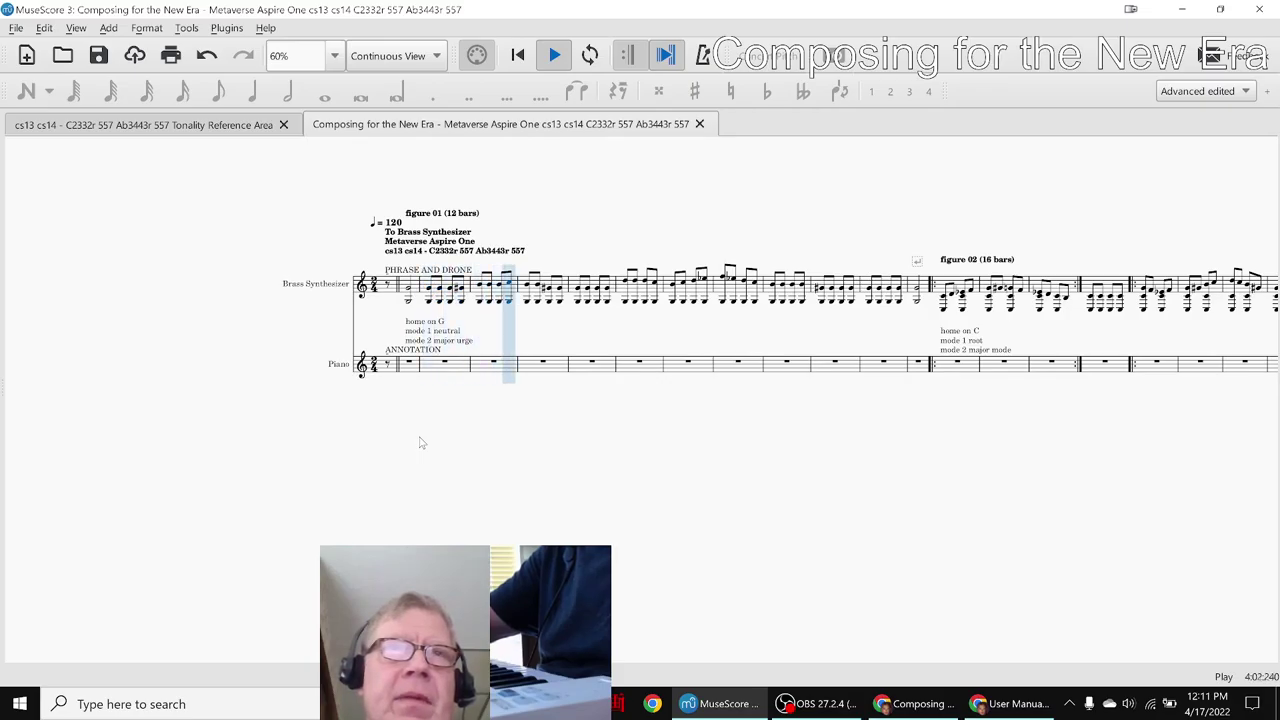
{"action": "key", "text": "space"}
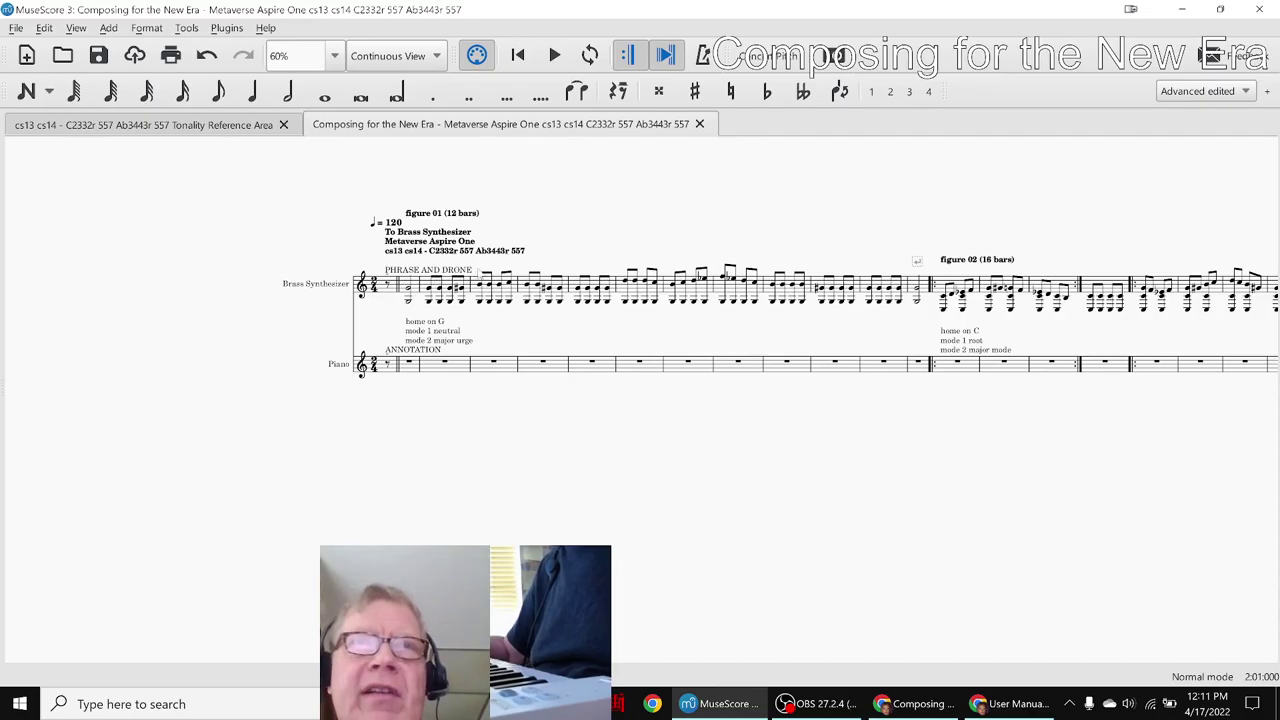
Pan the continuous view from figure 03's 'home on Eb' annotation through to figure 06, then return to the spreadsheet
{"action": "left_click_drag", "start_coordinate": [822, 432], "coordinate": [578, 436]}
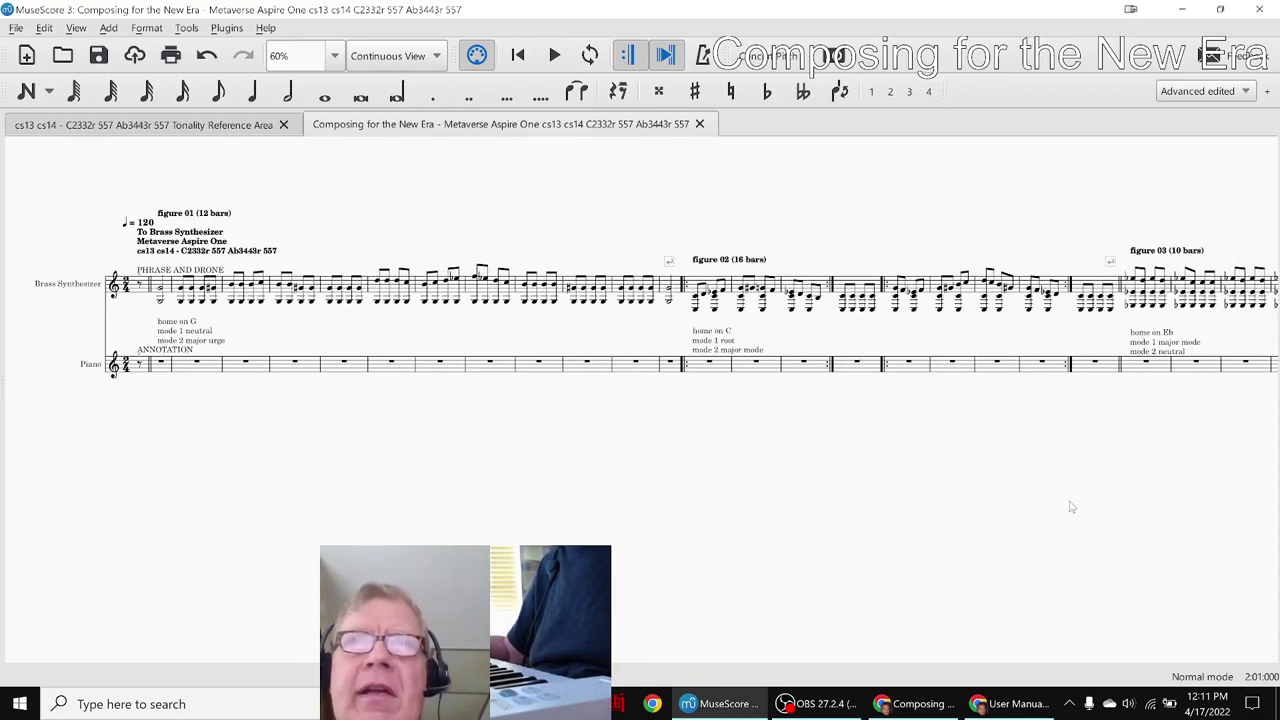
{"action": "left_click_drag", "start_coordinate": [1004, 494], "coordinate": [745, 490]}
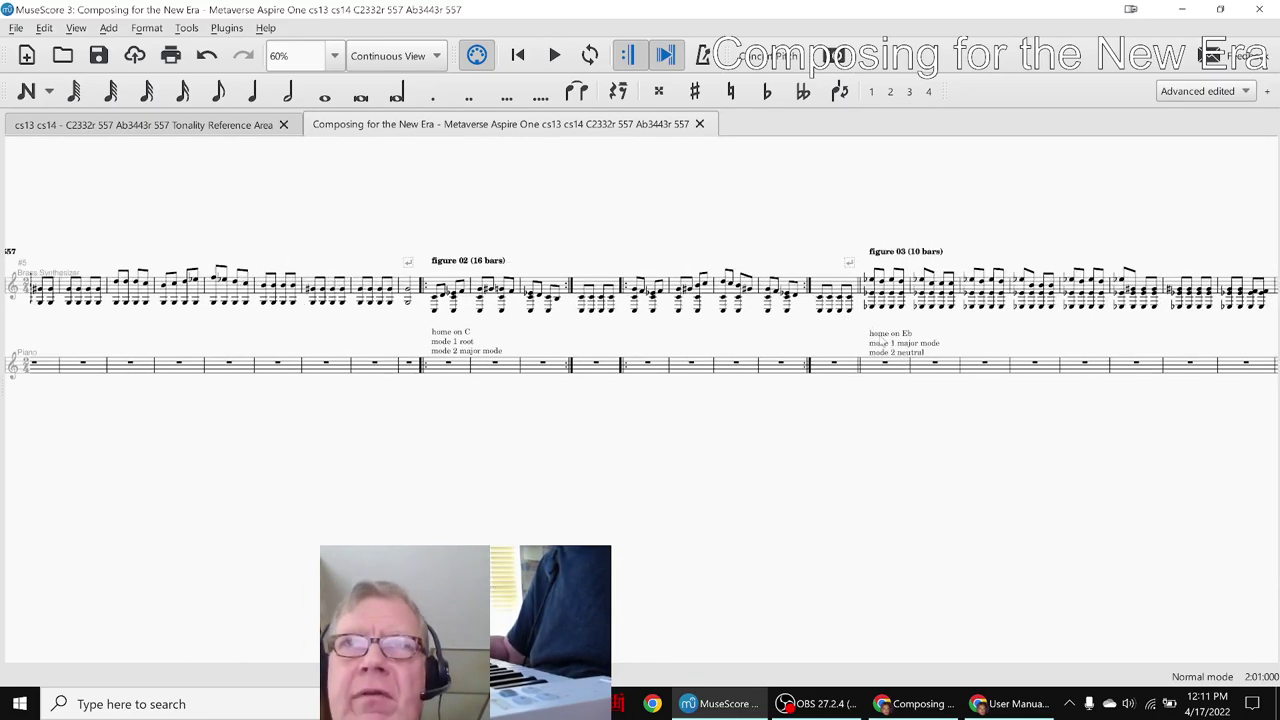
{"action": "left_click", "coordinate": [883, 352]}
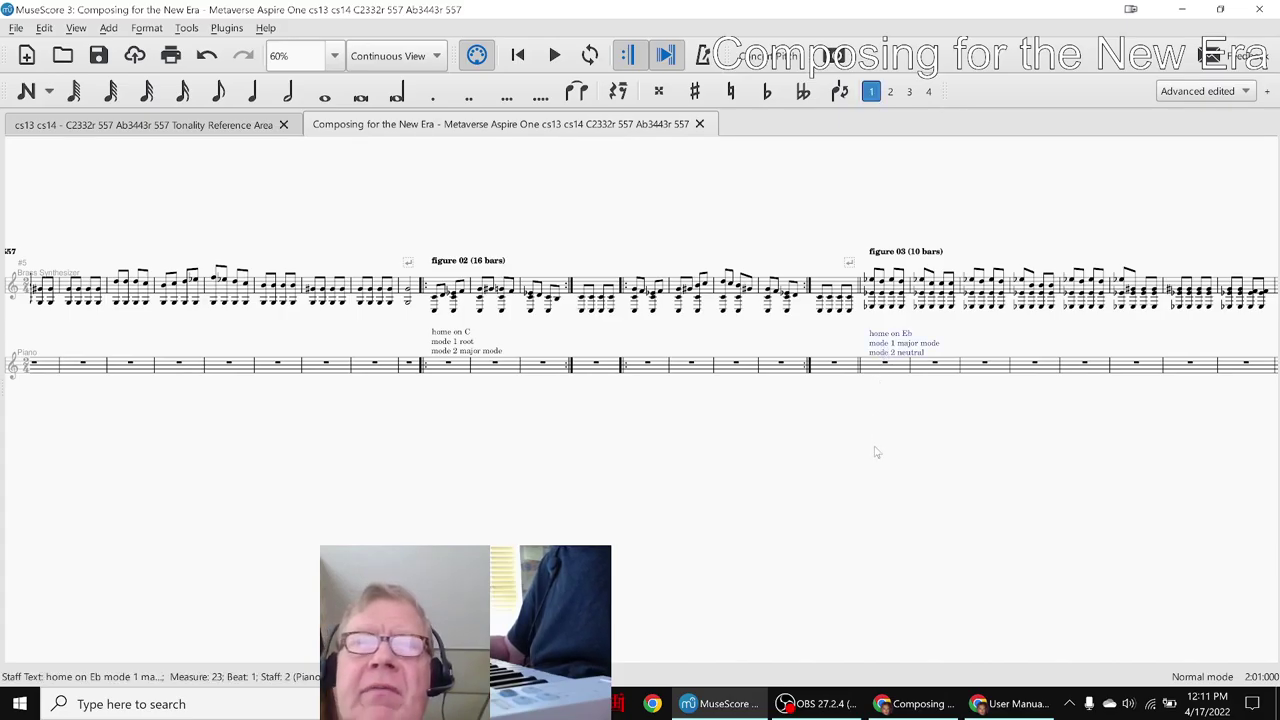
{"action": "scroll", "coordinate": [874, 449], "scroll_direction": "right", "scroll_amount": 5}
{"action": "scroll", "coordinate": [935, 450], "scroll_direction": "right", "scroll_amount": 3}
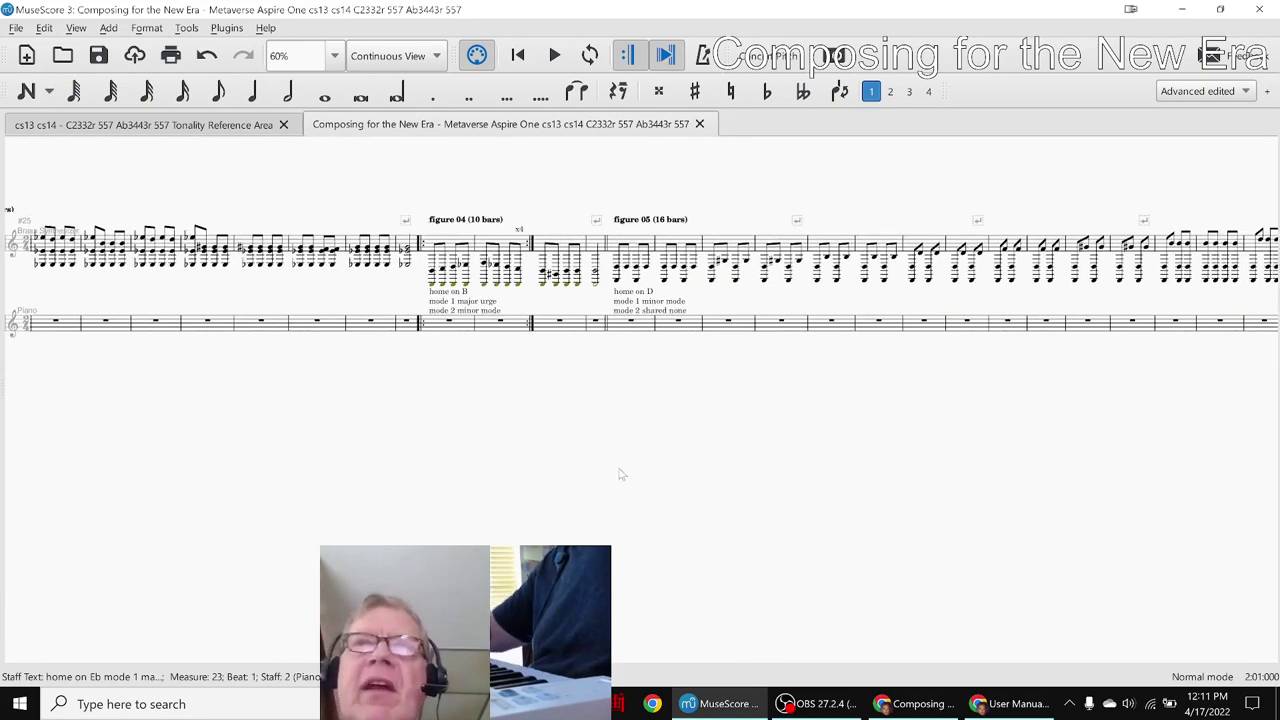
{"action": "scroll", "coordinate": [808, 486], "scroll_direction": "right", "scroll_amount": 2}
{"action": "scroll", "coordinate": [770, 495], "scroll_direction": "right", "scroll_amount": 1}
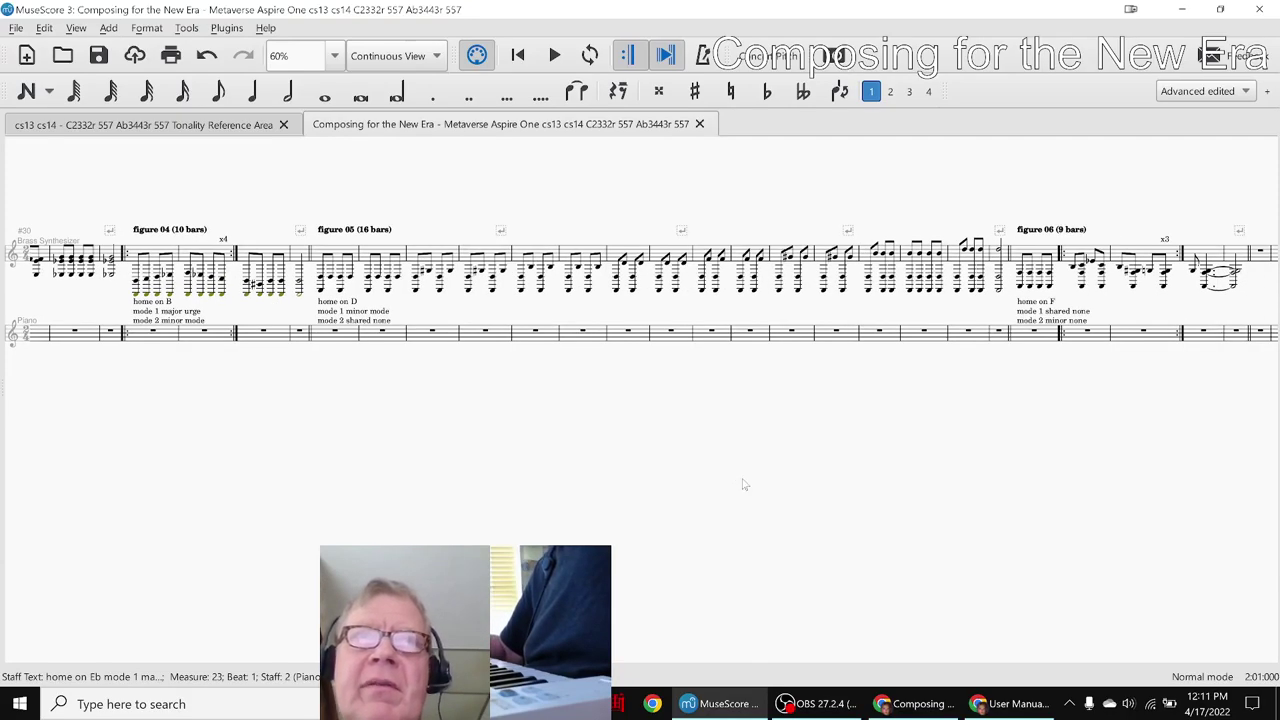
{"action": "scroll", "coordinate": [995, 505], "scroll_direction": "right", "scroll_amount": 5}
{"action": "key", "text": "Escape"}
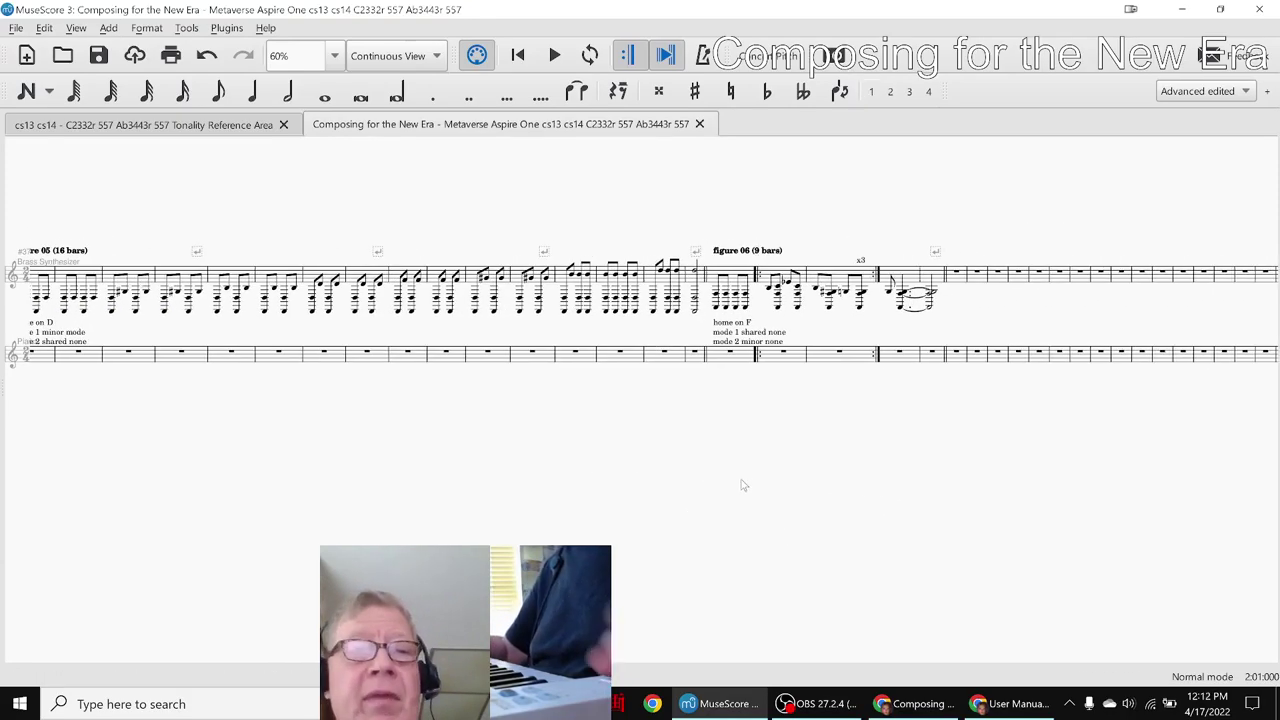
{"action": "key", "text": "alt+Tab"}
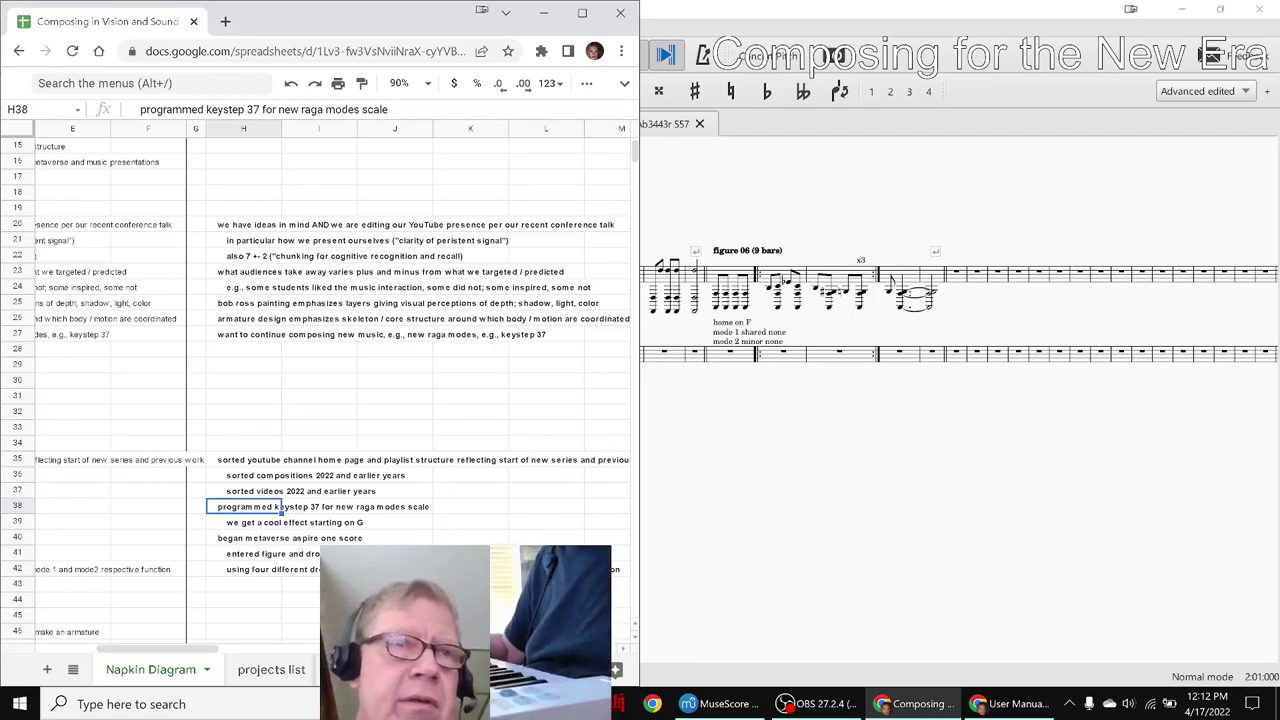
Scroll to the Ideas Next Time rows and select the 'continue metaverse aspire one' and 'continue projects list' notes
{"action": "scroll", "coordinate": [142, 638], "scroll_direction": "left", "scroll_amount": 5}
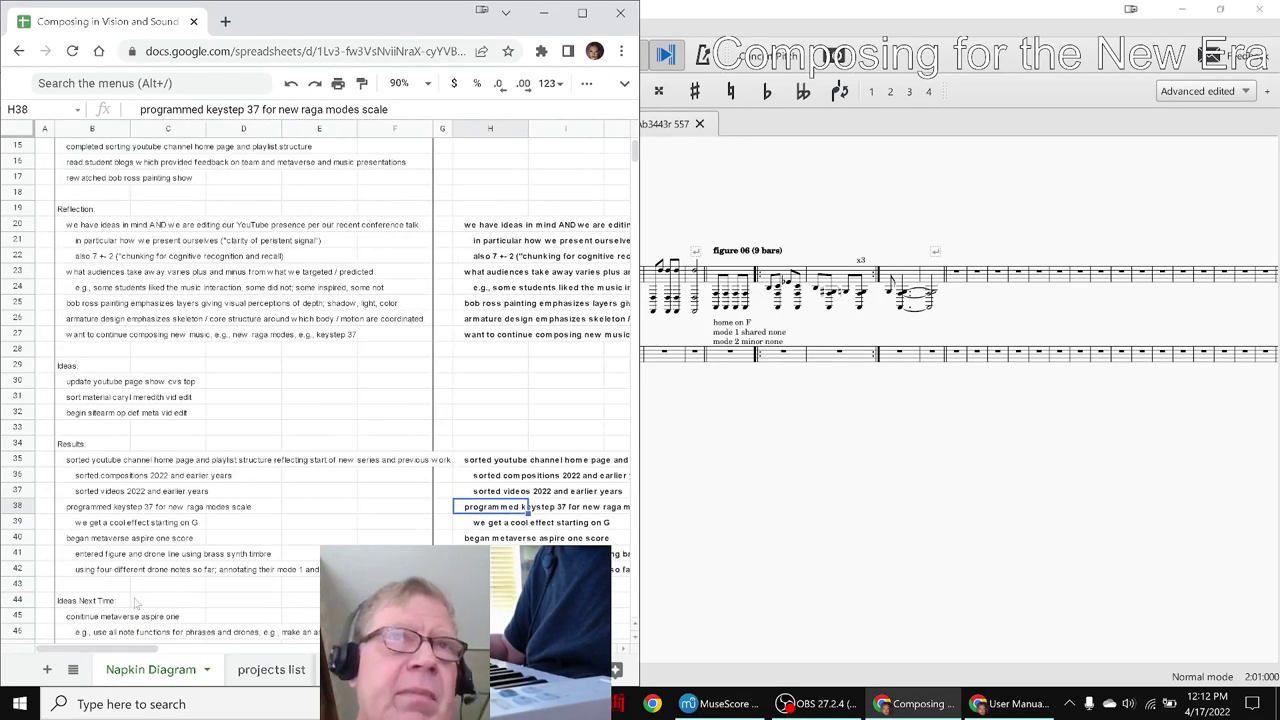
{"action": "scroll", "coordinate": [210, 470], "scroll_direction": "down", "scroll_amount": 5}
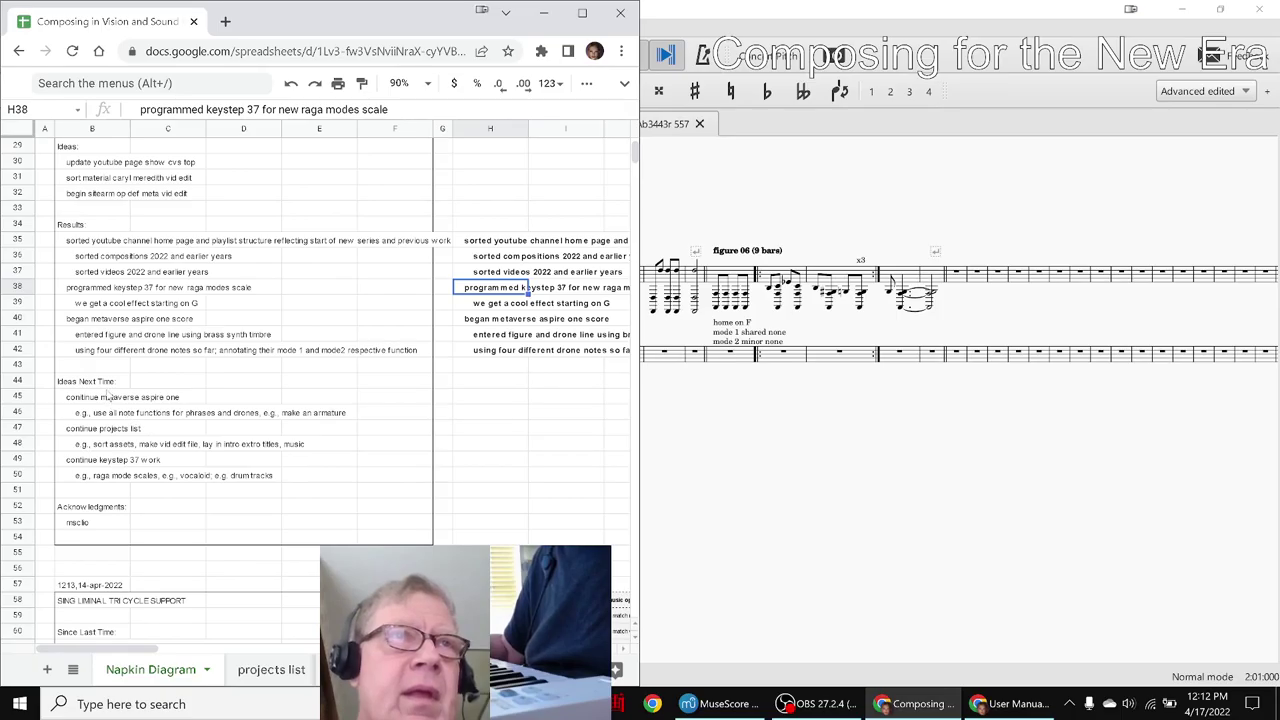
{"action": "left_click", "coordinate": [113, 398]}
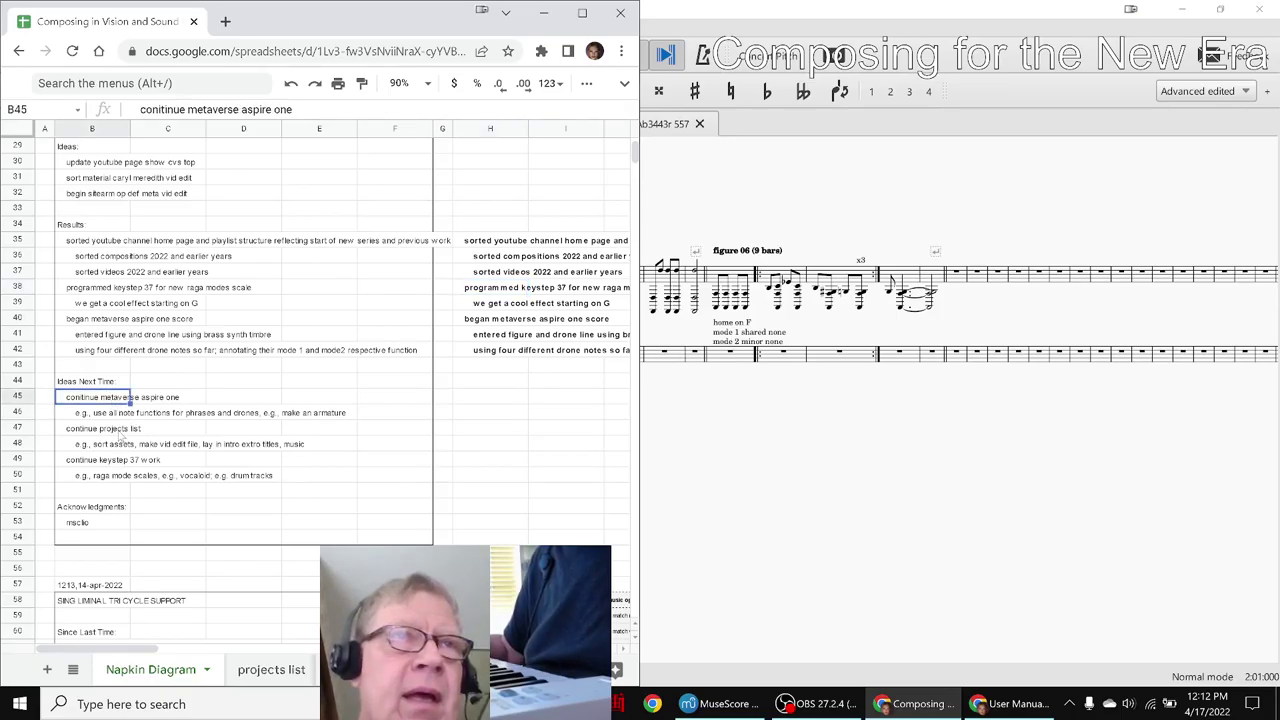
{"action": "left_click", "coordinate": [119, 430]}
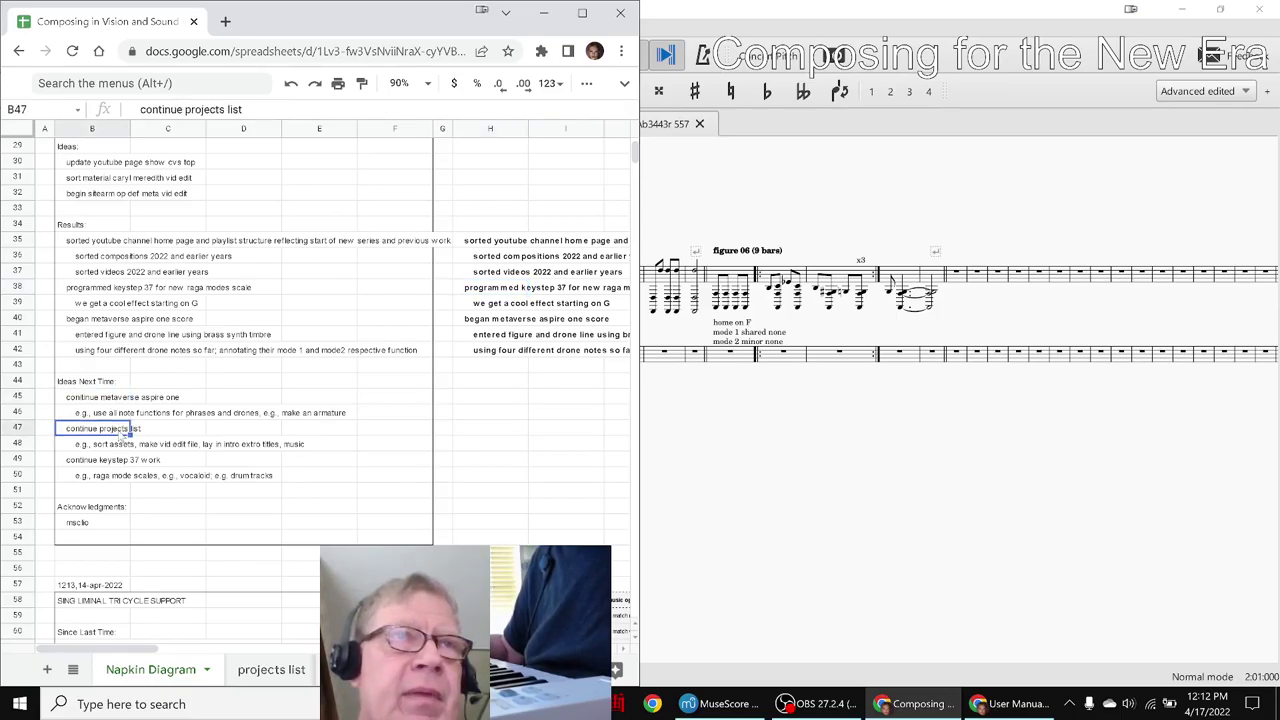
Look over the project entries on the projects list sheet
{"action": "left_click", "coordinate": [255, 670]}
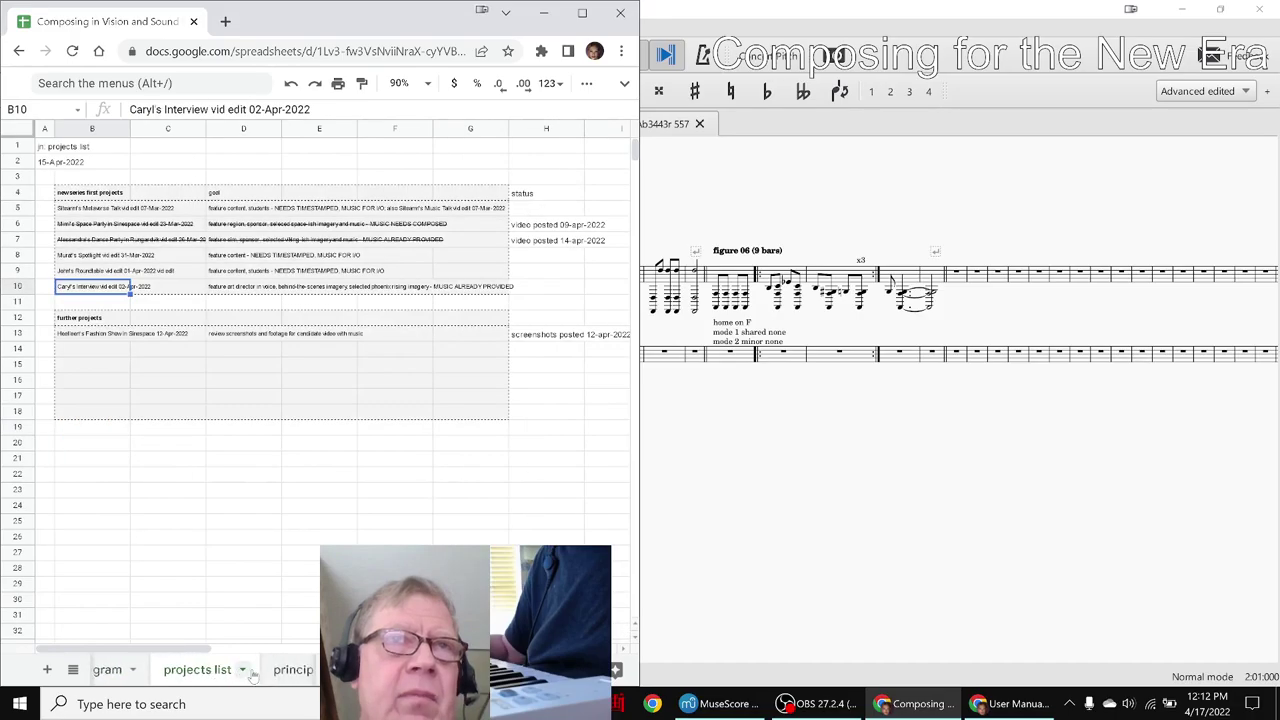
{"action": "left_click", "coordinate": [166, 228]}
{"action": "left_click", "coordinate": [166, 241]}
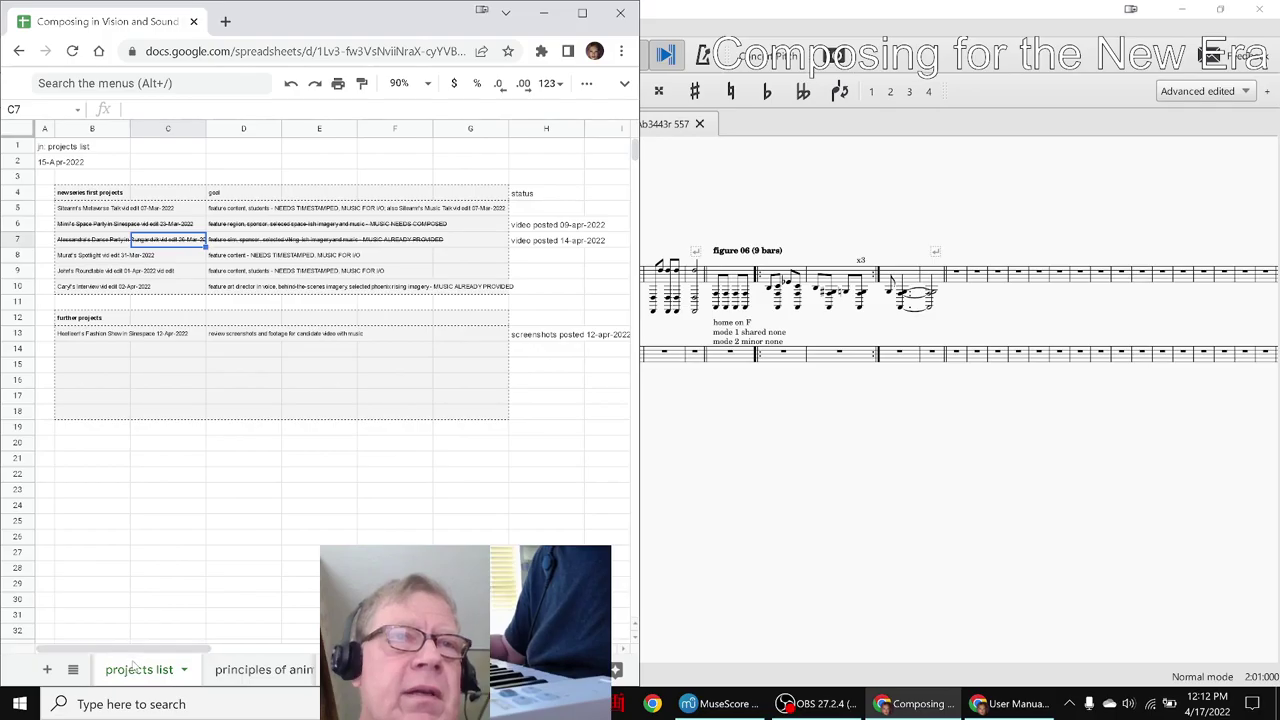
{"action": "scroll", "coordinate": [200, 668], "scroll_direction": "up", "scroll_amount": 2}
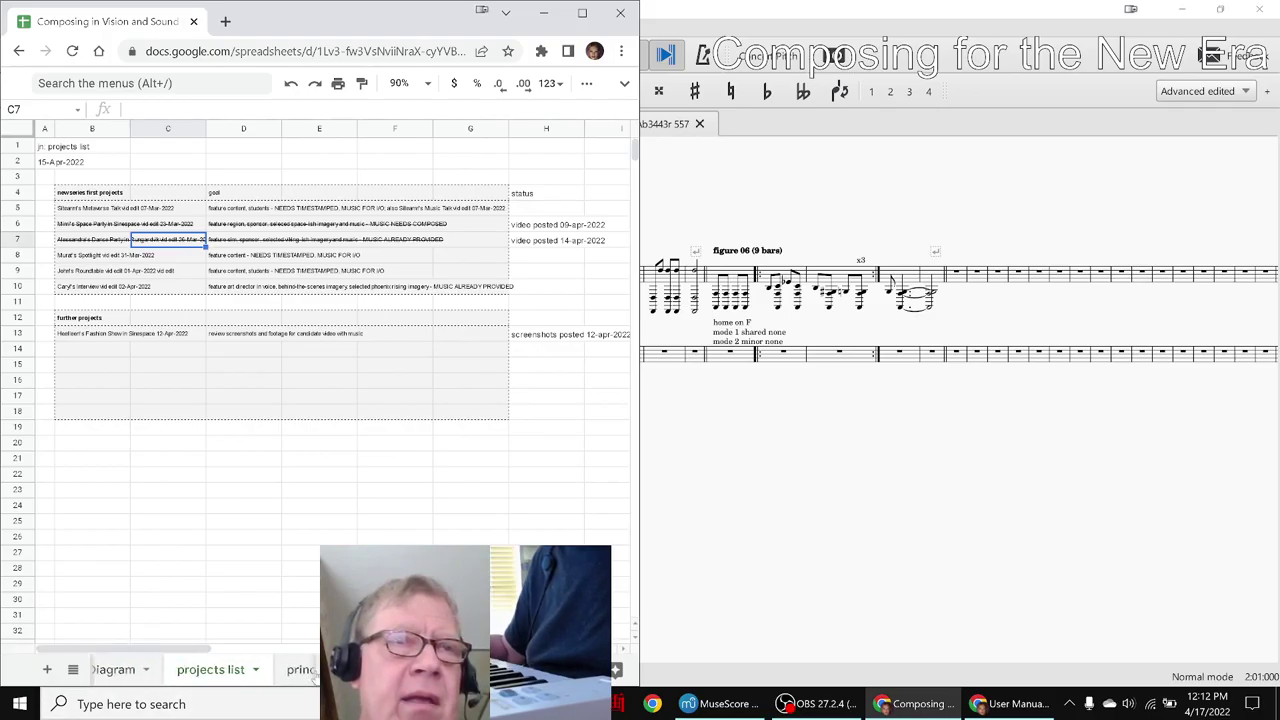
Return to the Napkin Diagram sheet, select the acknowledgments entry in B53, and bring OBS forward
{"action": "left_click", "coordinate": [200, 669]}
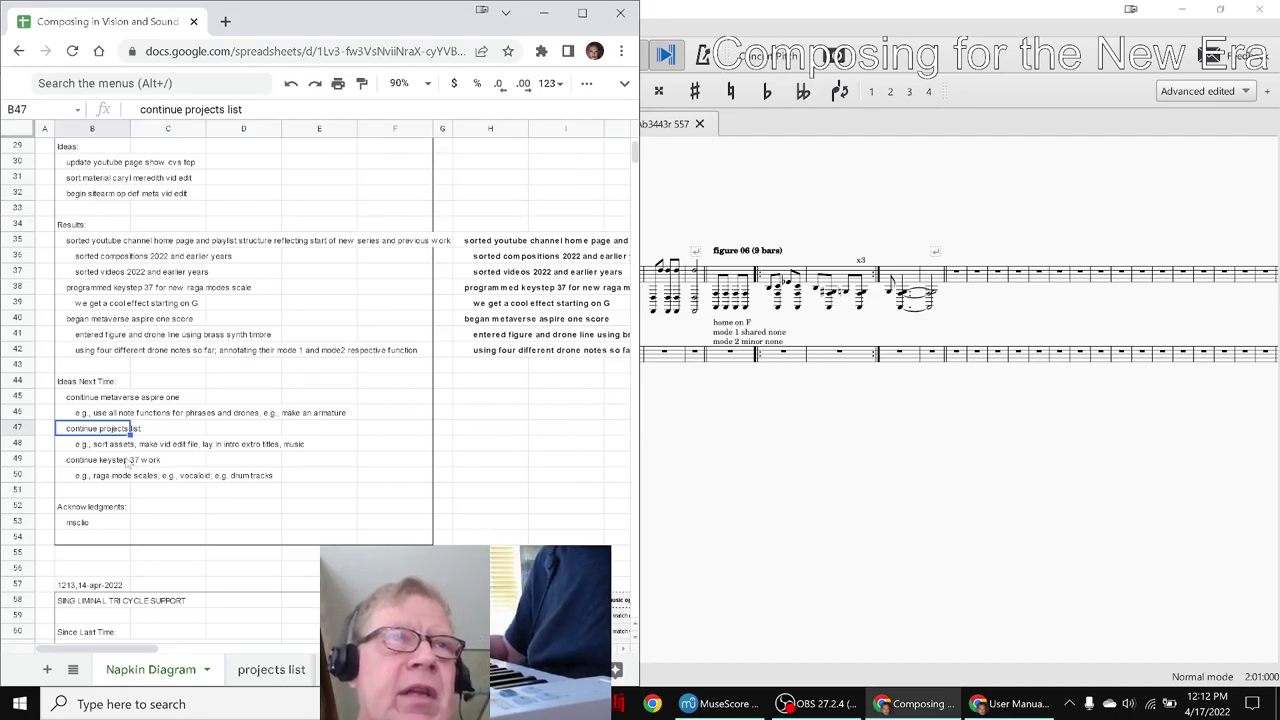
{"action": "left_click", "coordinate": [86, 527]}
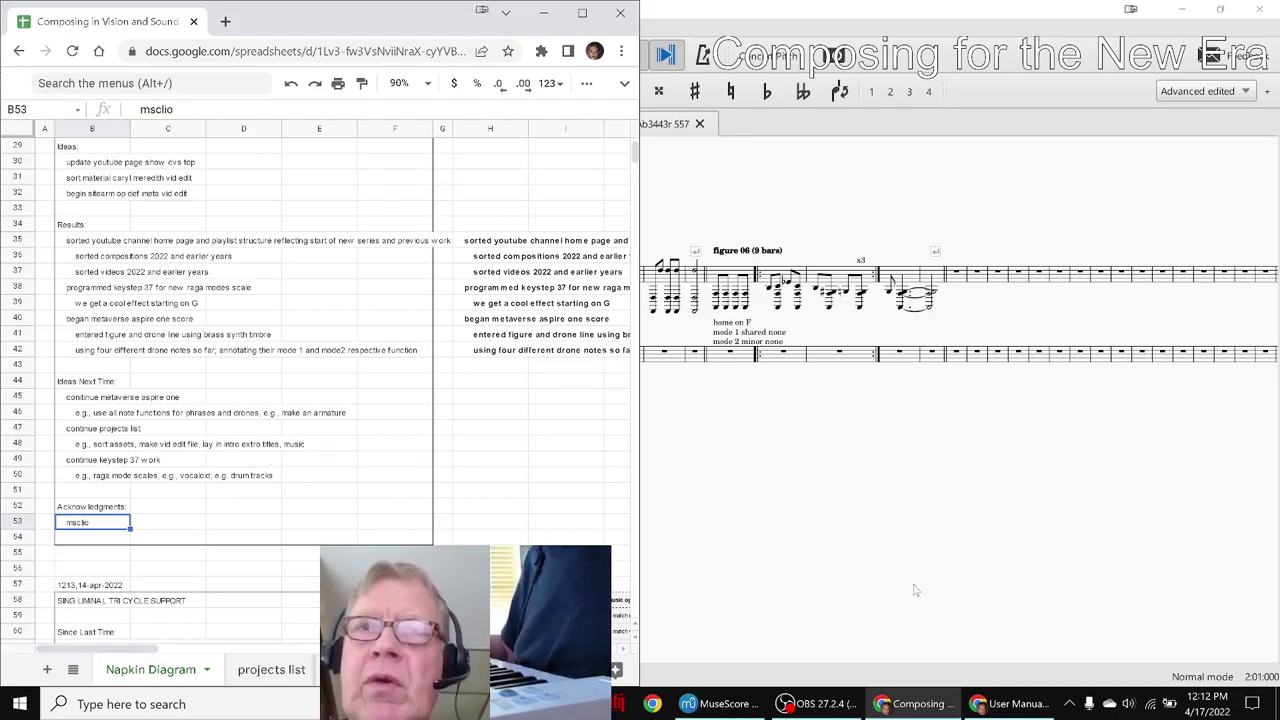
{"action": "left_click", "coordinate": [820, 704]}
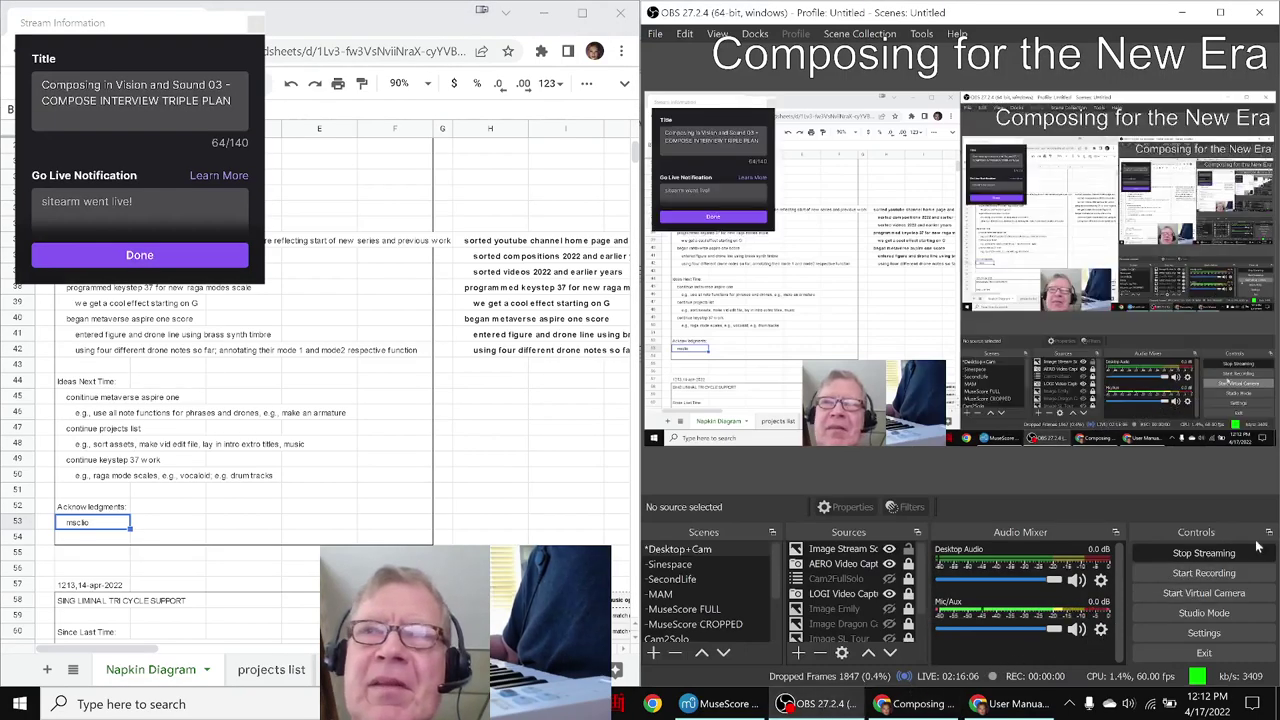